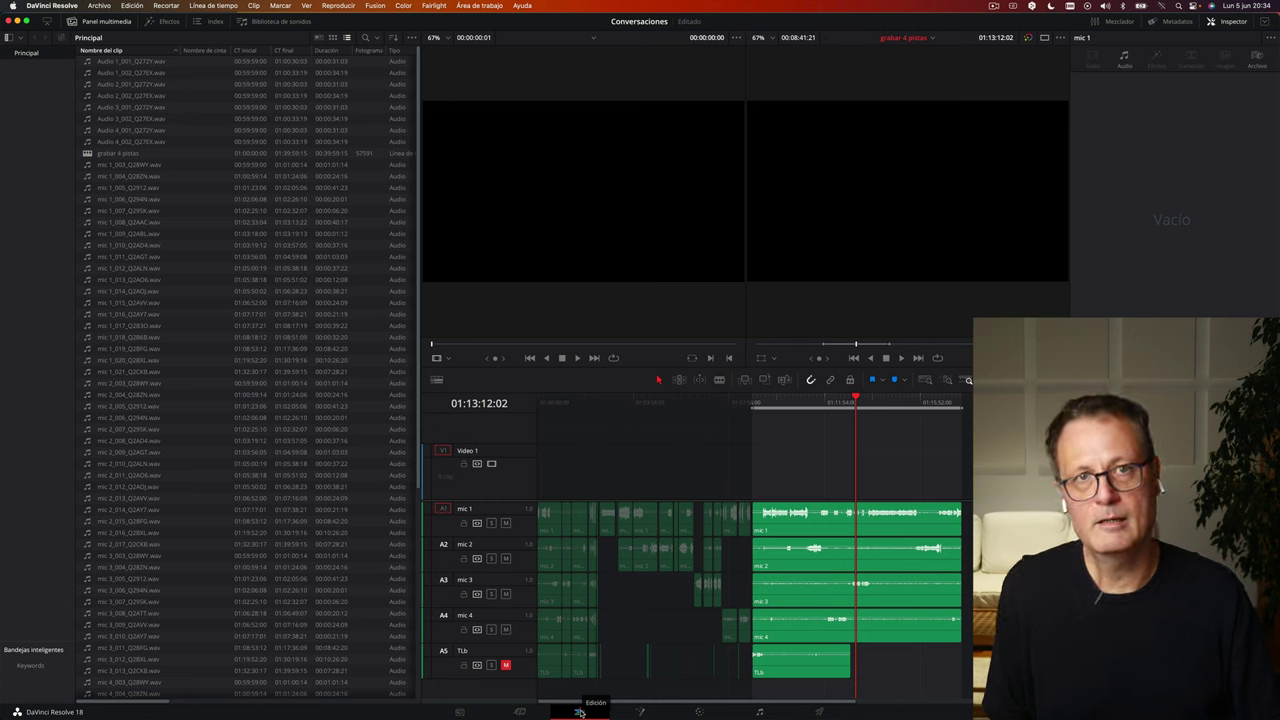
Switch to the Fairlight page and adjust the timeline view of the mic tracks
click(759, 712)
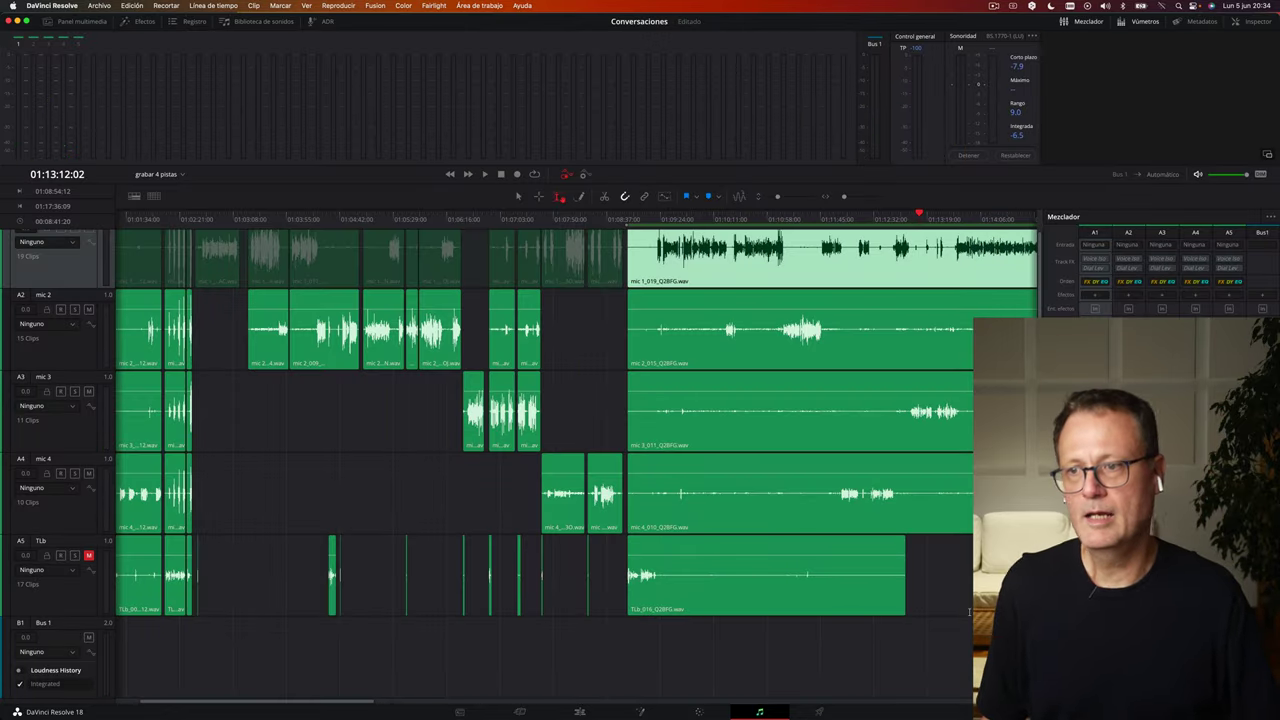
scroll(969, 612, up, 1)
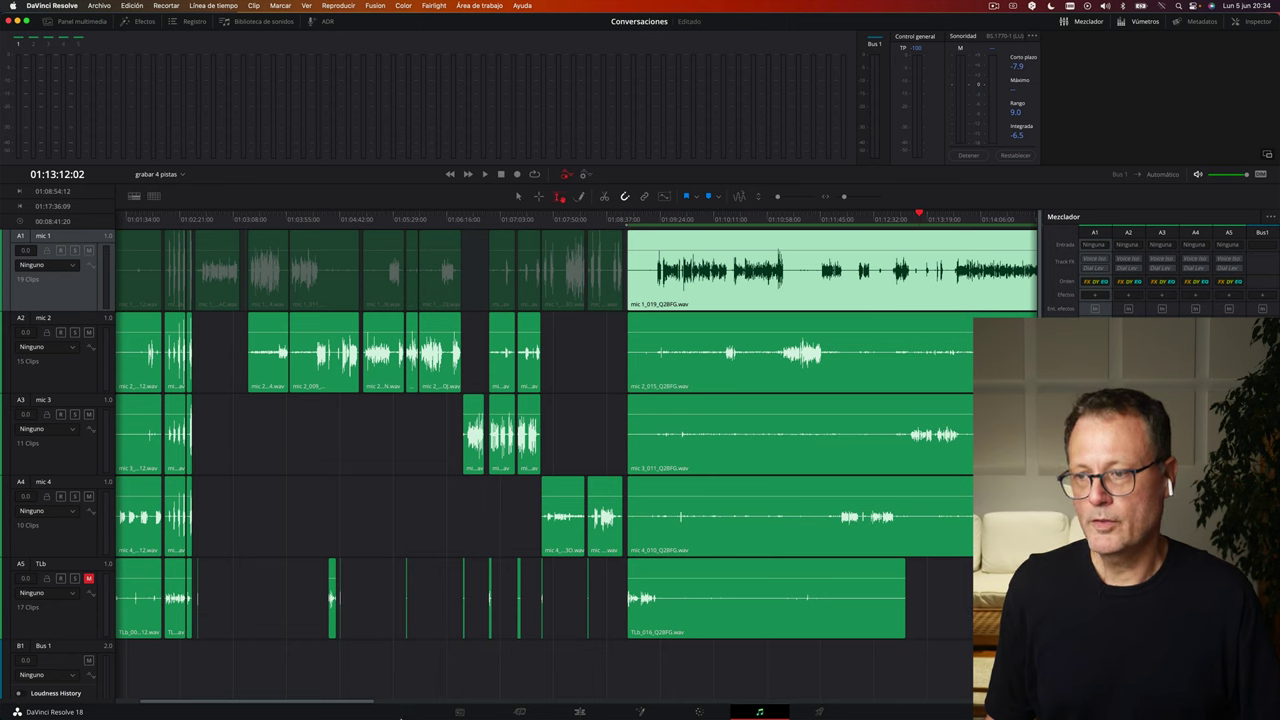
drag(237, 702, 290, 701)
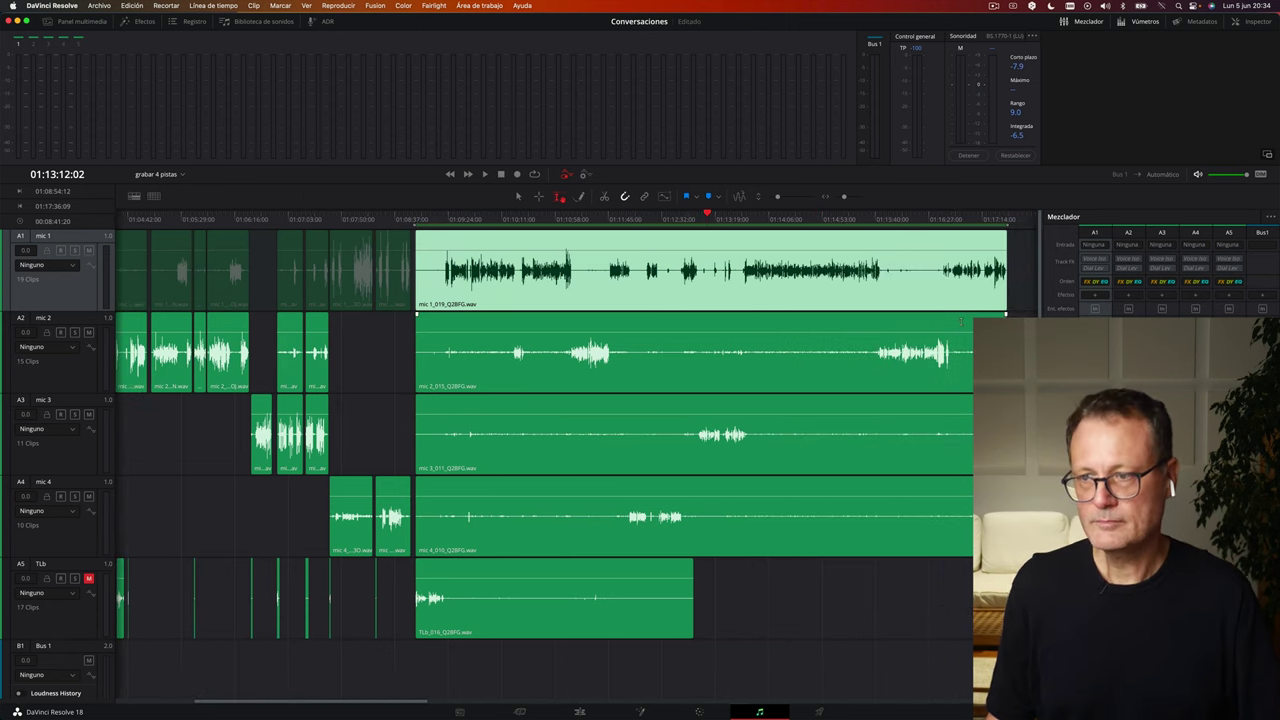
Play part of the conversation from an earlier point, then stop playback
click(450, 213)
key(space)
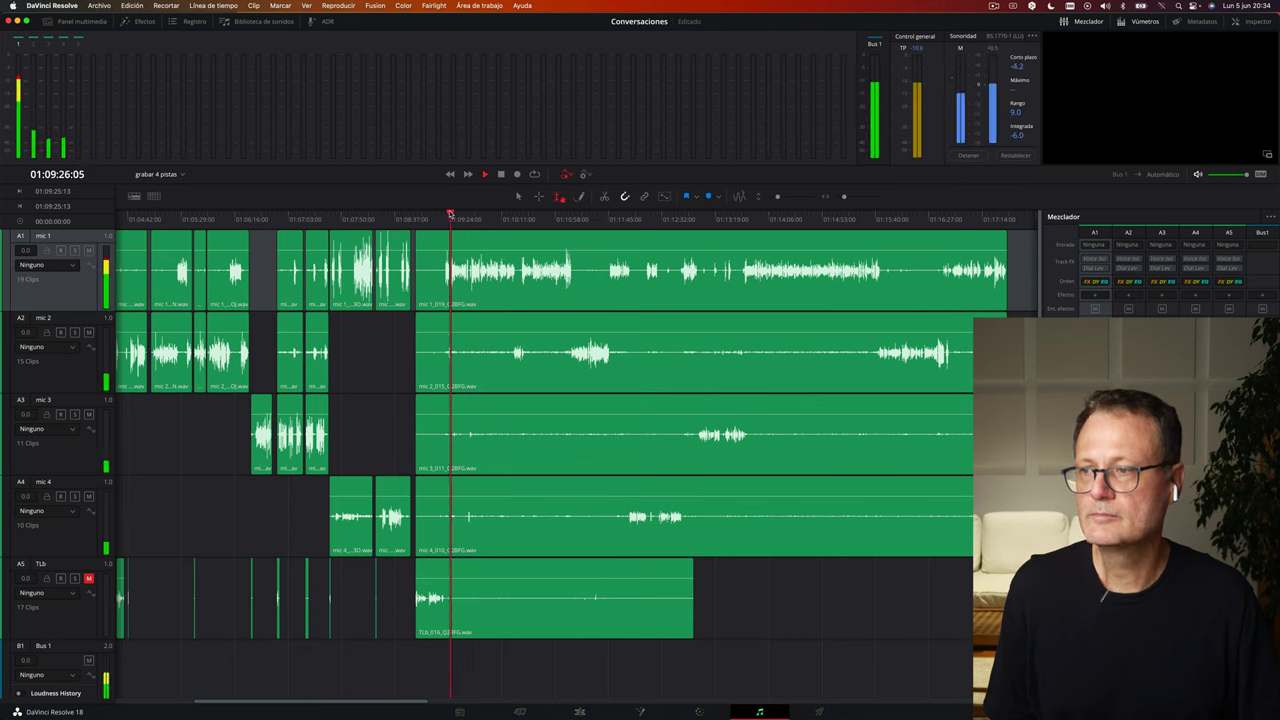
click(514, 220)
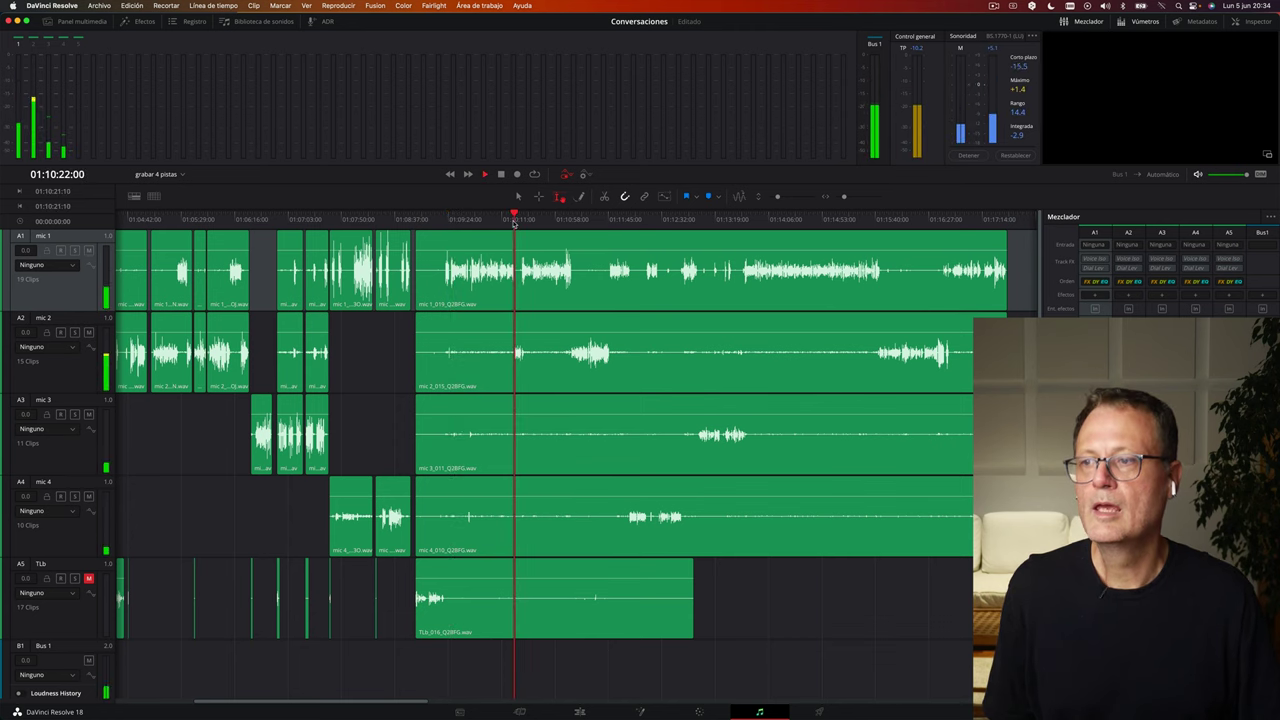
key(space)
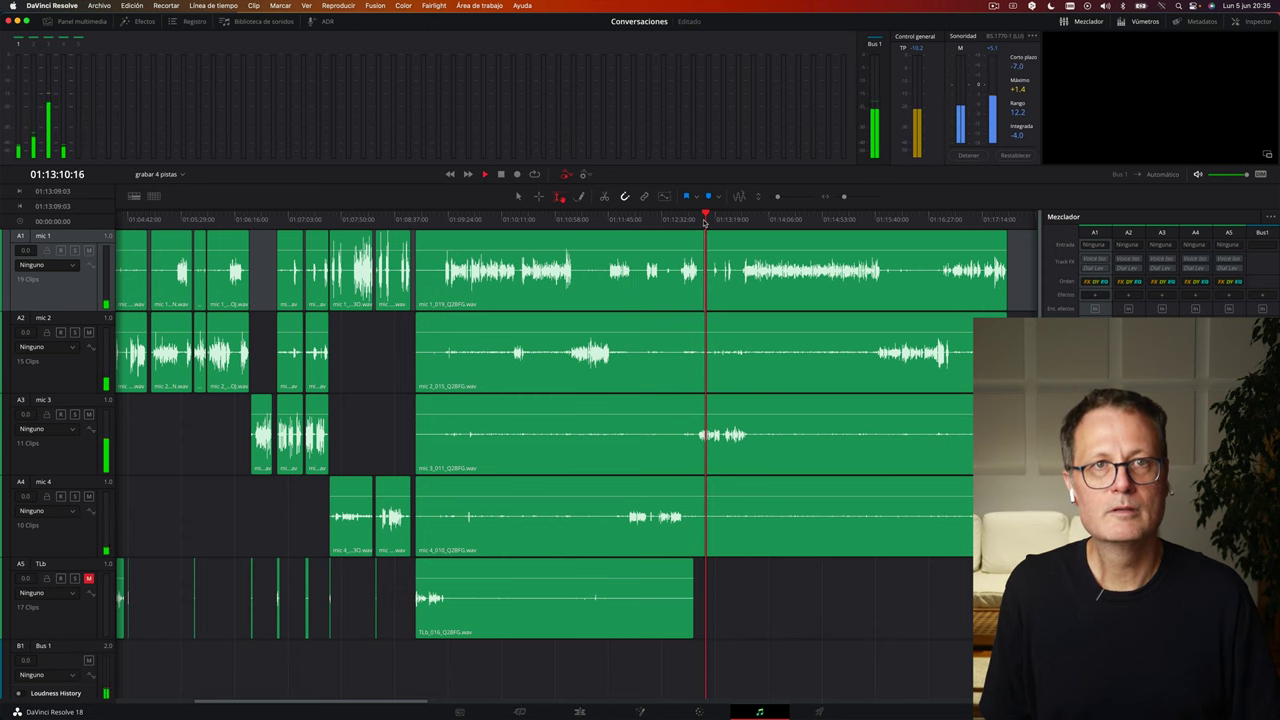
key(space)
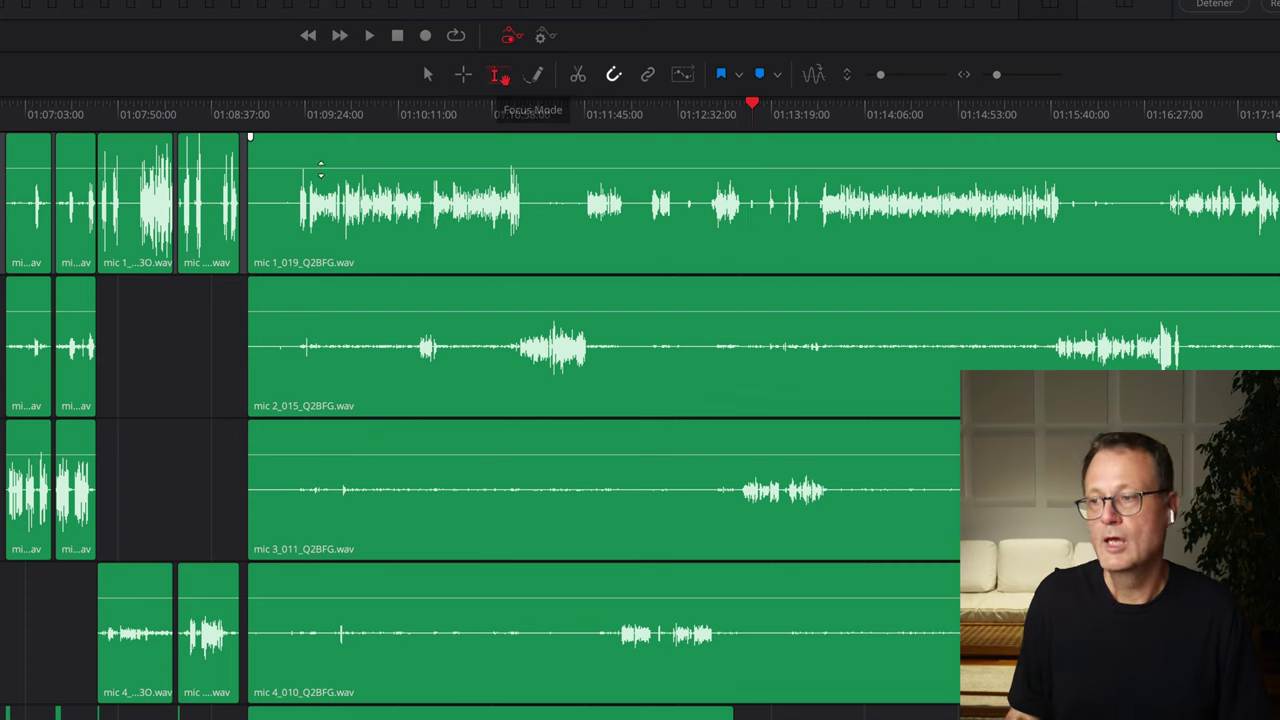
Trim the heads of the mic 1 and mic 2 clips and delete two silent stretches from mic 2
drag(254, 227, 292, 221)
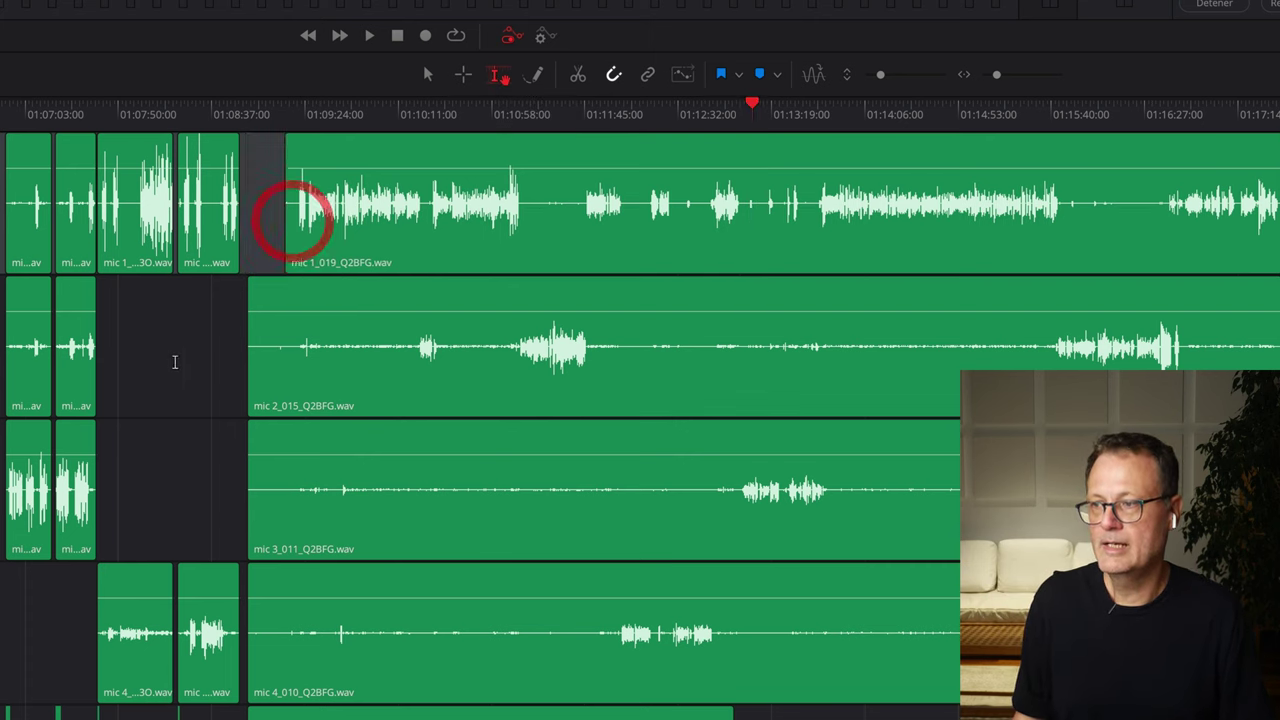
drag(248, 378, 410, 380)
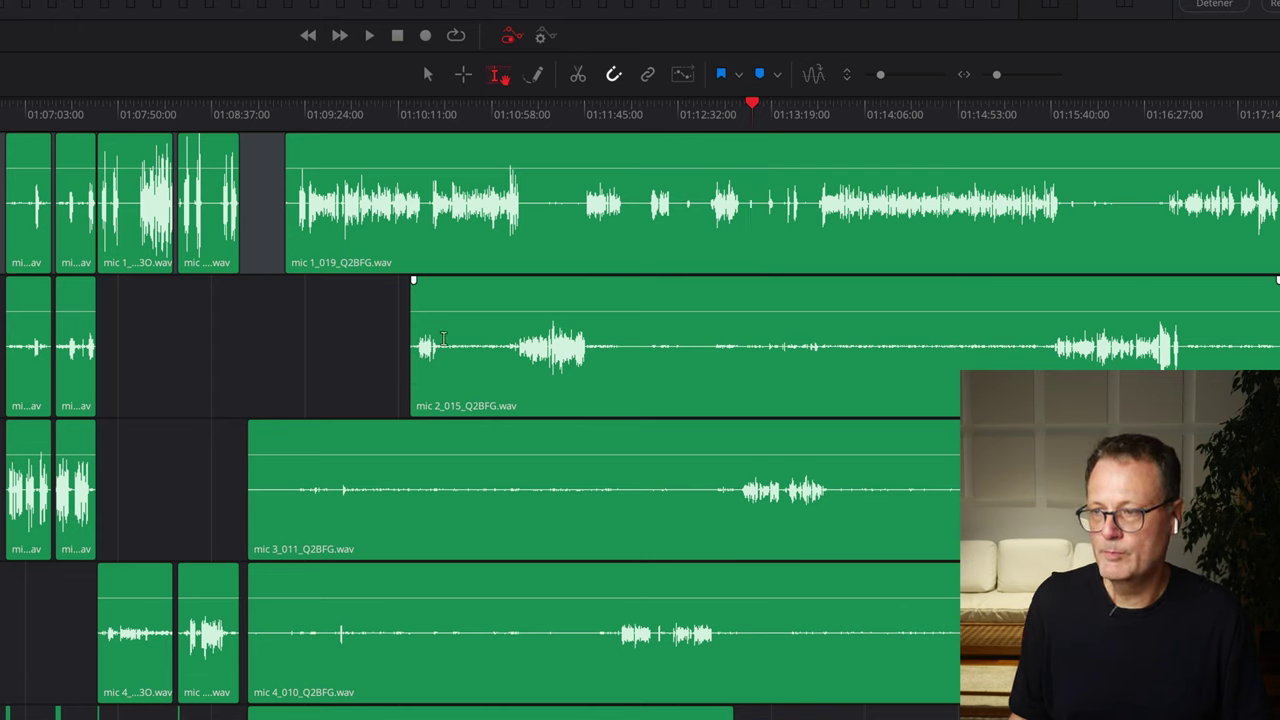
drag(443, 345, 513, 354)
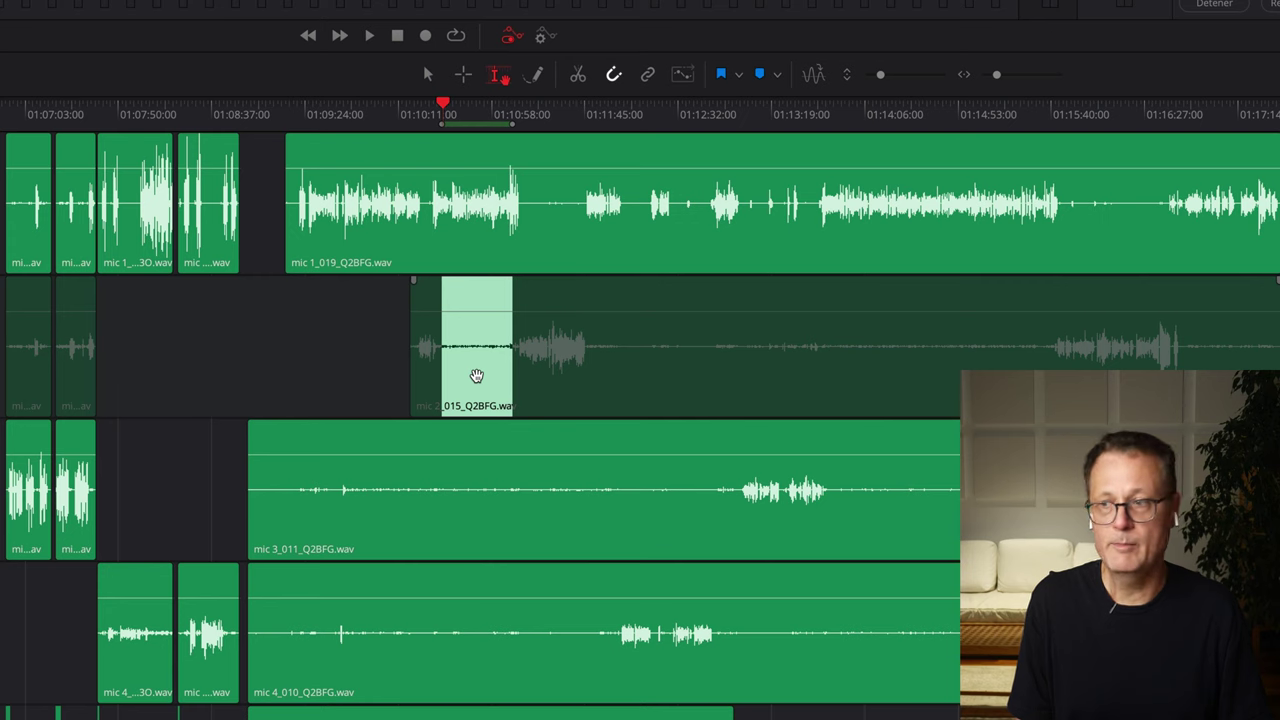
key(Delete)
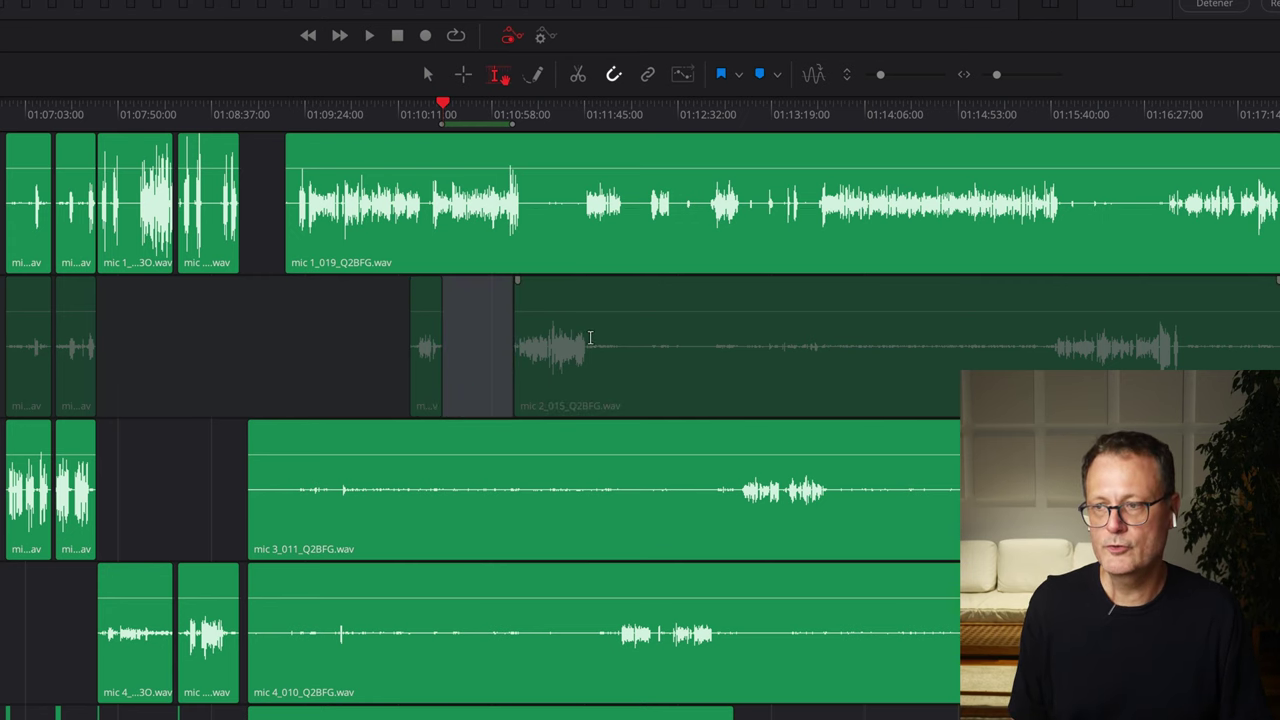
drag(590, 337, 1050, 352)
key(Delete)
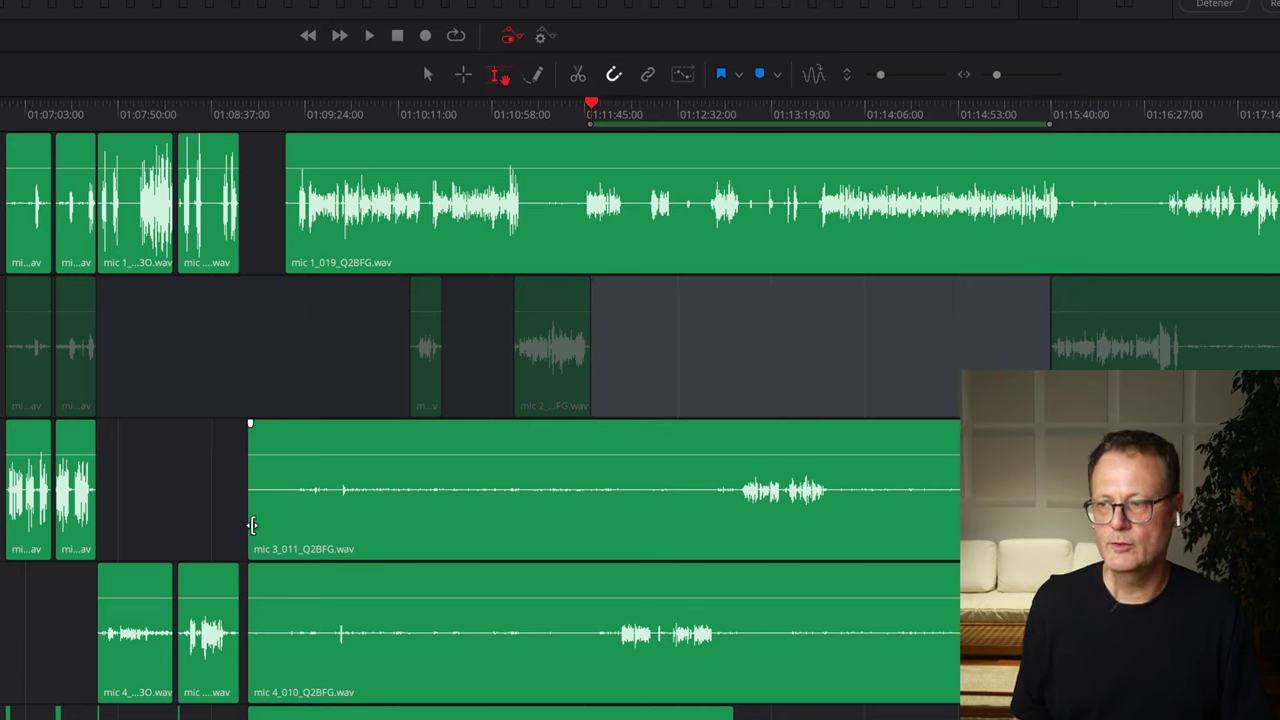
Delete the silent opening and later silent stretches from the mic 3 and mic 4 tracks
drag(252, 525, 735, 522)
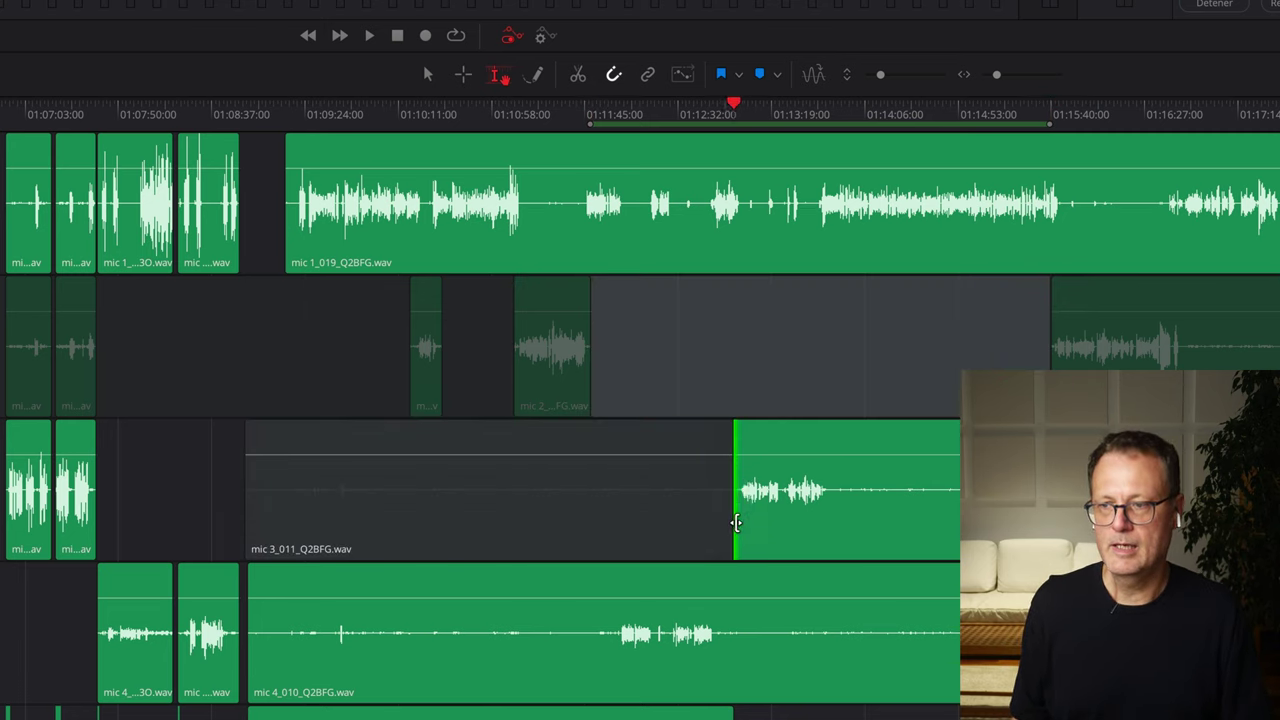
key(Delete)
click(731, 519)
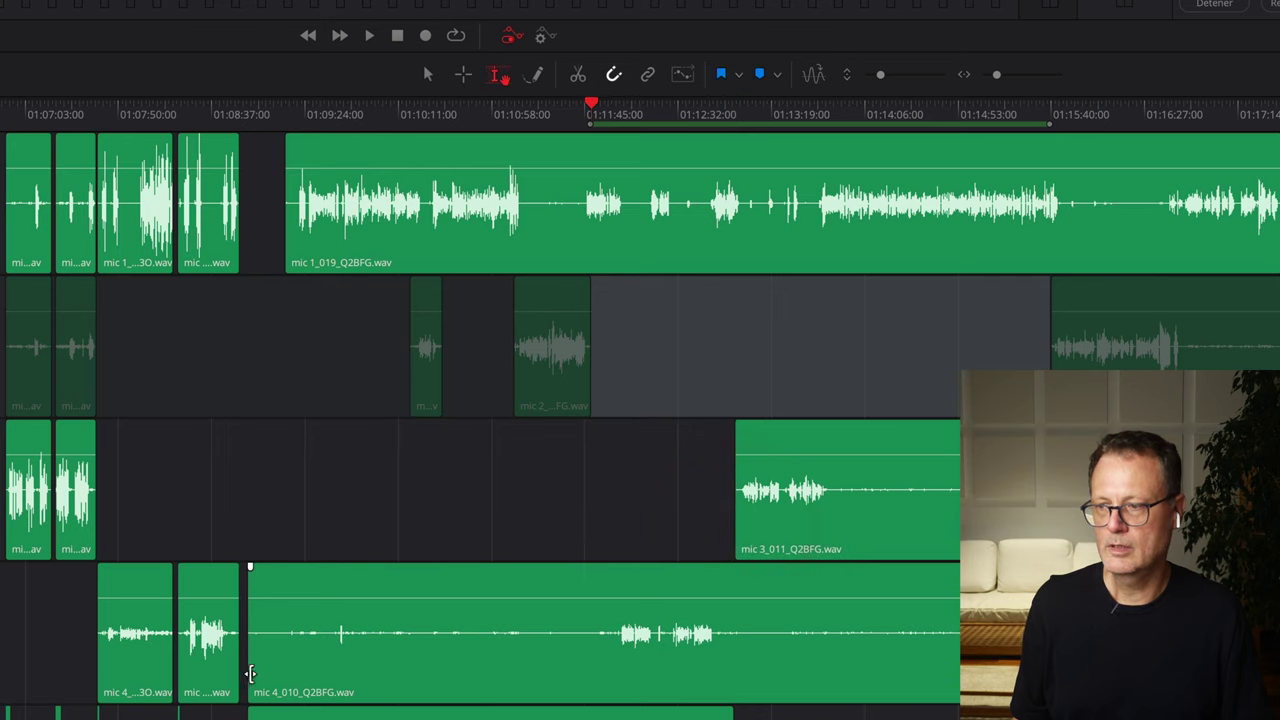
drag(250, 672, 595, 659)
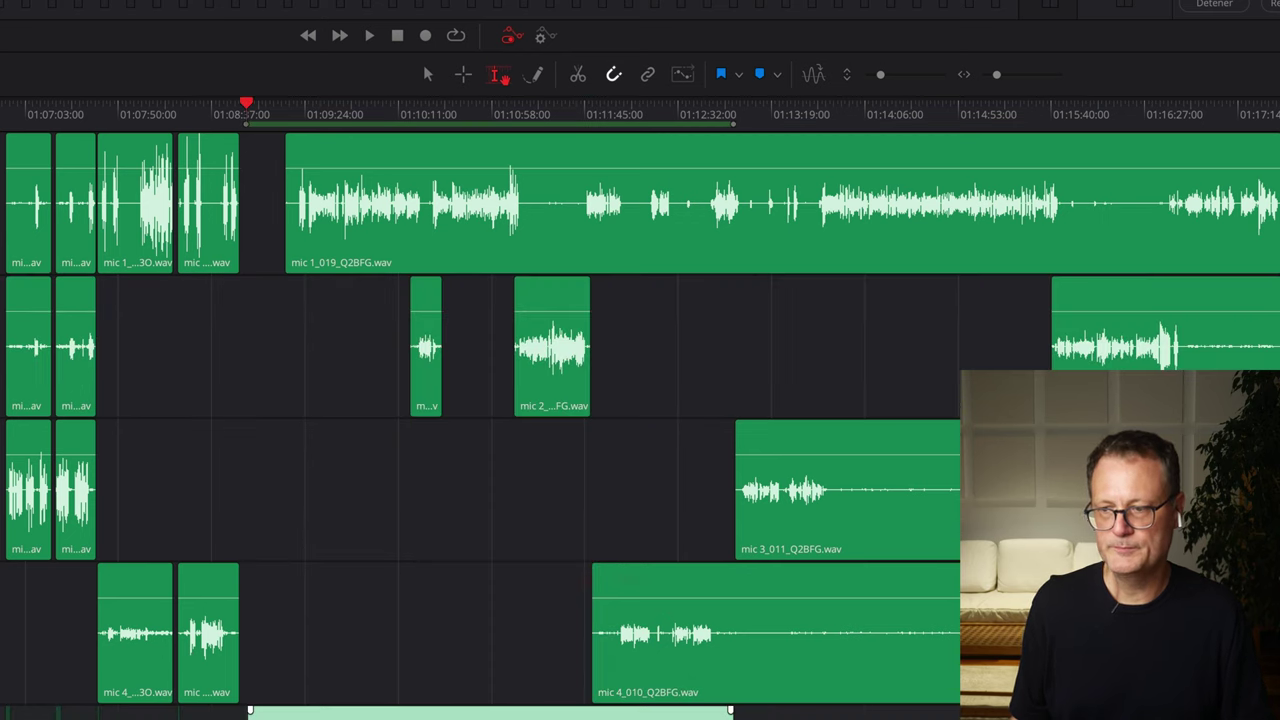
drag(836, 490, 1220, 494)
key(Delete)
drag(497, 633, 1074, 633)
key(Delete)
Remove the silent end of mic 2 and the remaining silent stretches on mic 1
drag(971, 345, 1063, 345)
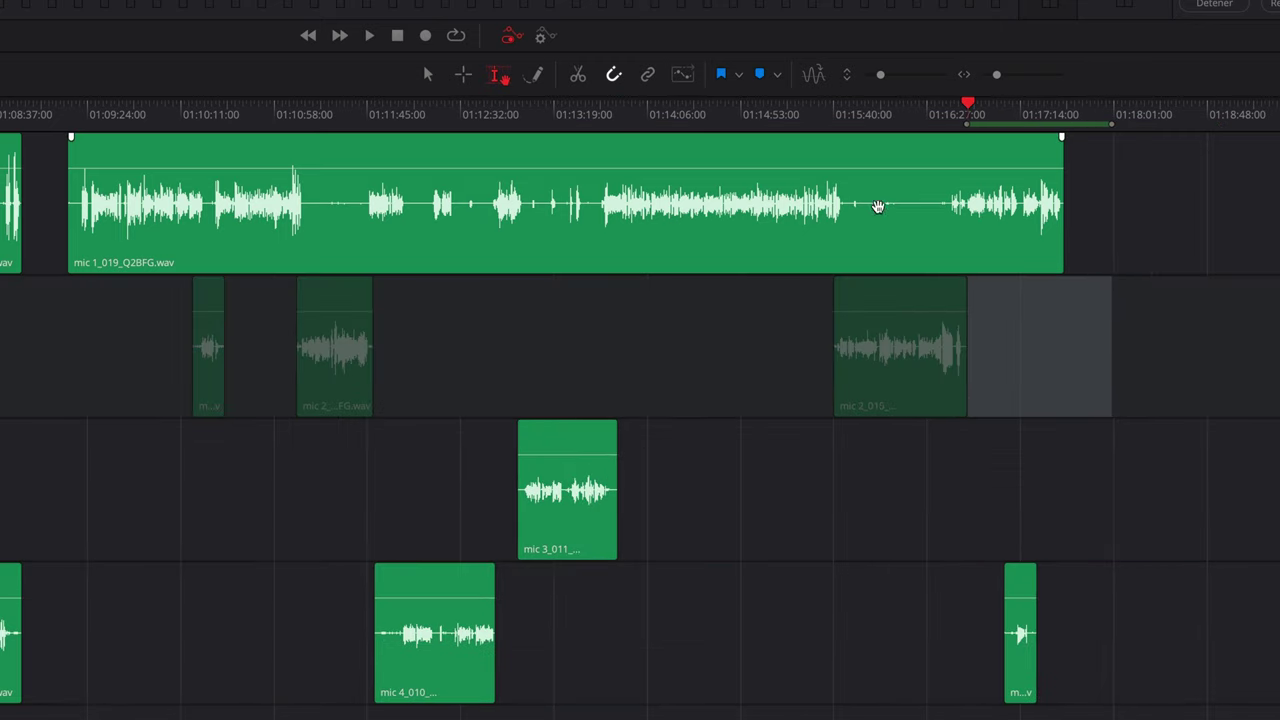
key(Delete)
drag(848, 200, 943, 200)
key(Delete)
drag(358, 200, 304, 200)
key(Delete)
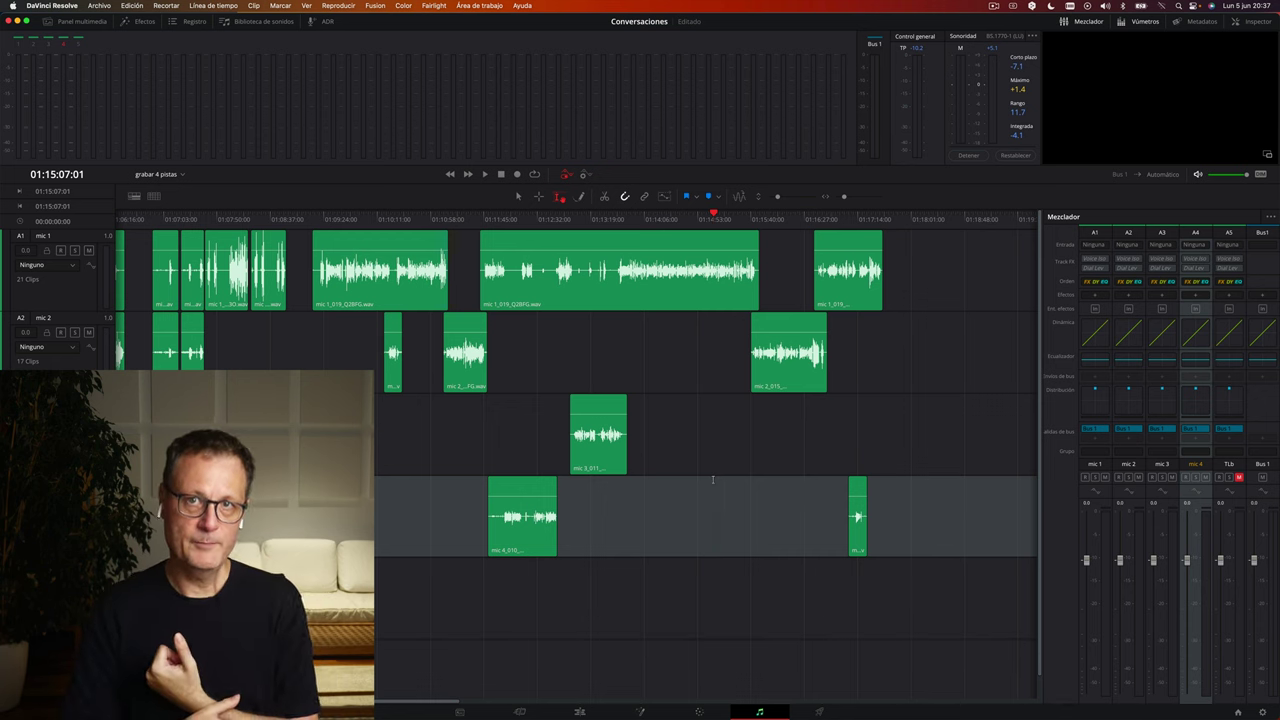
Check the mic 1 clip's audio settings, then close the Mezclador panel to widen the timeline
click(641, 291)
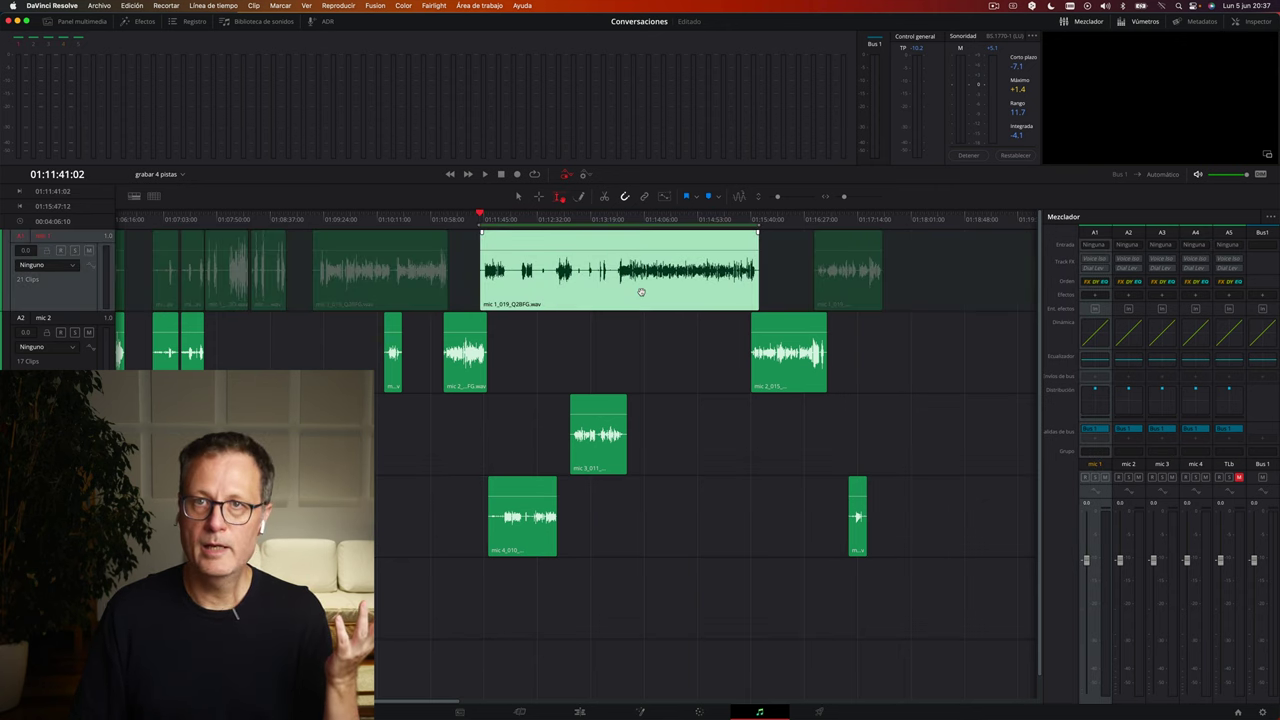
click(1257, 23)
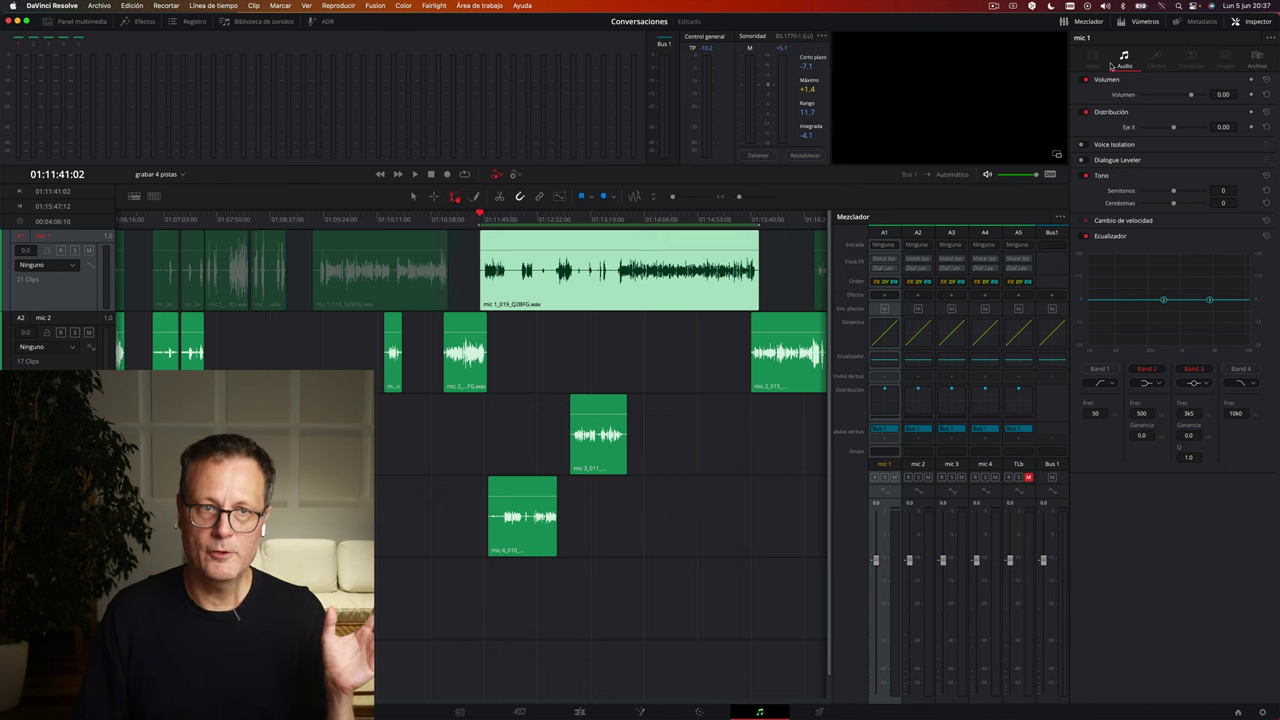
click(1252, 21)
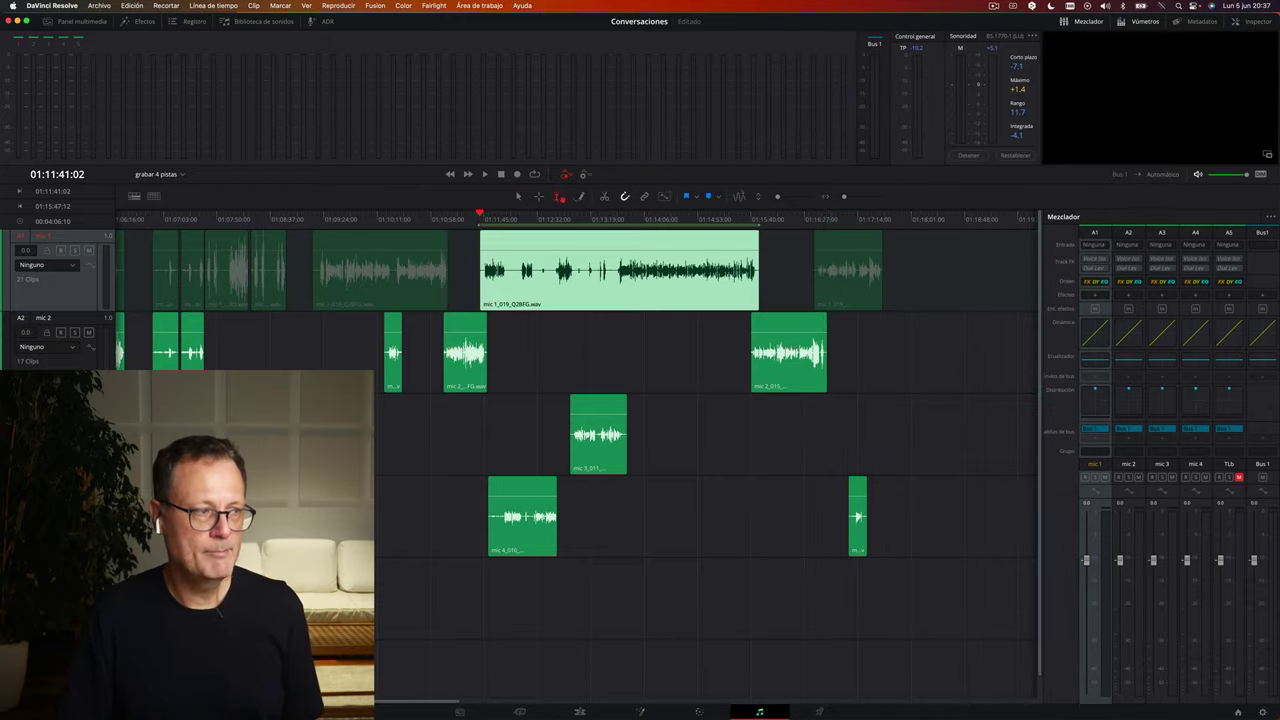
click(59, 291)
click(59, 290)
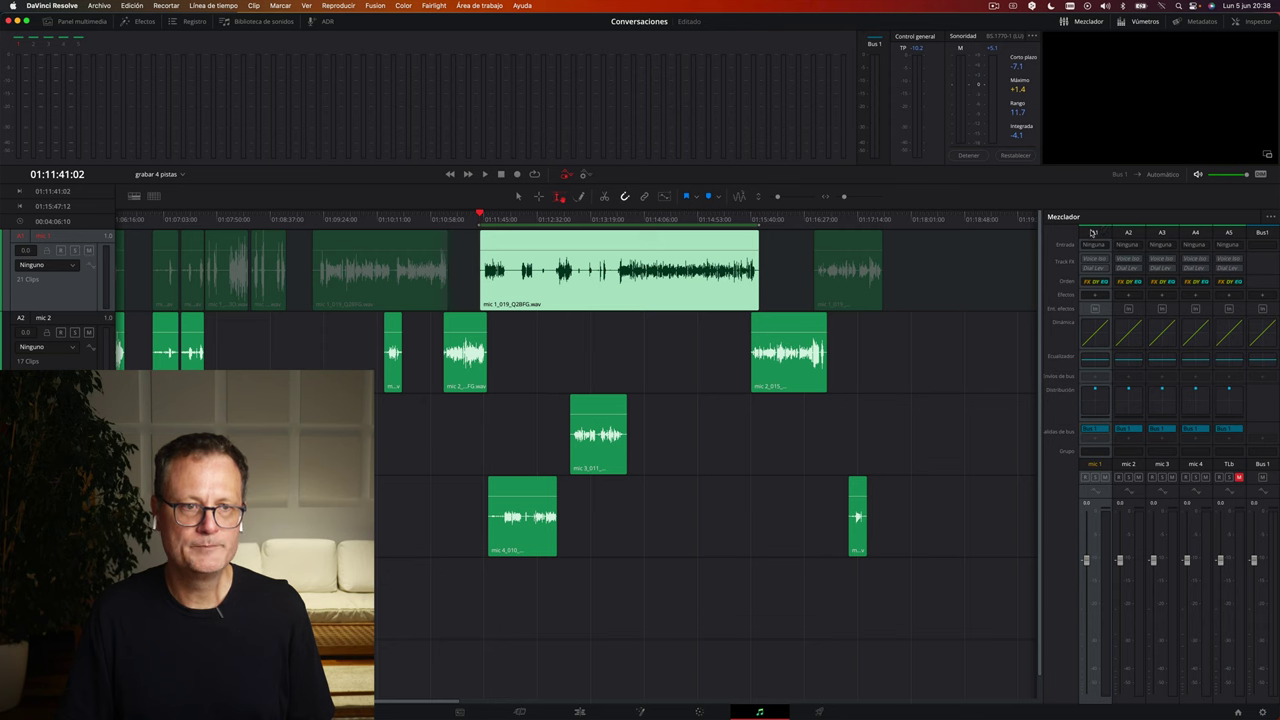
click(1083, 23)
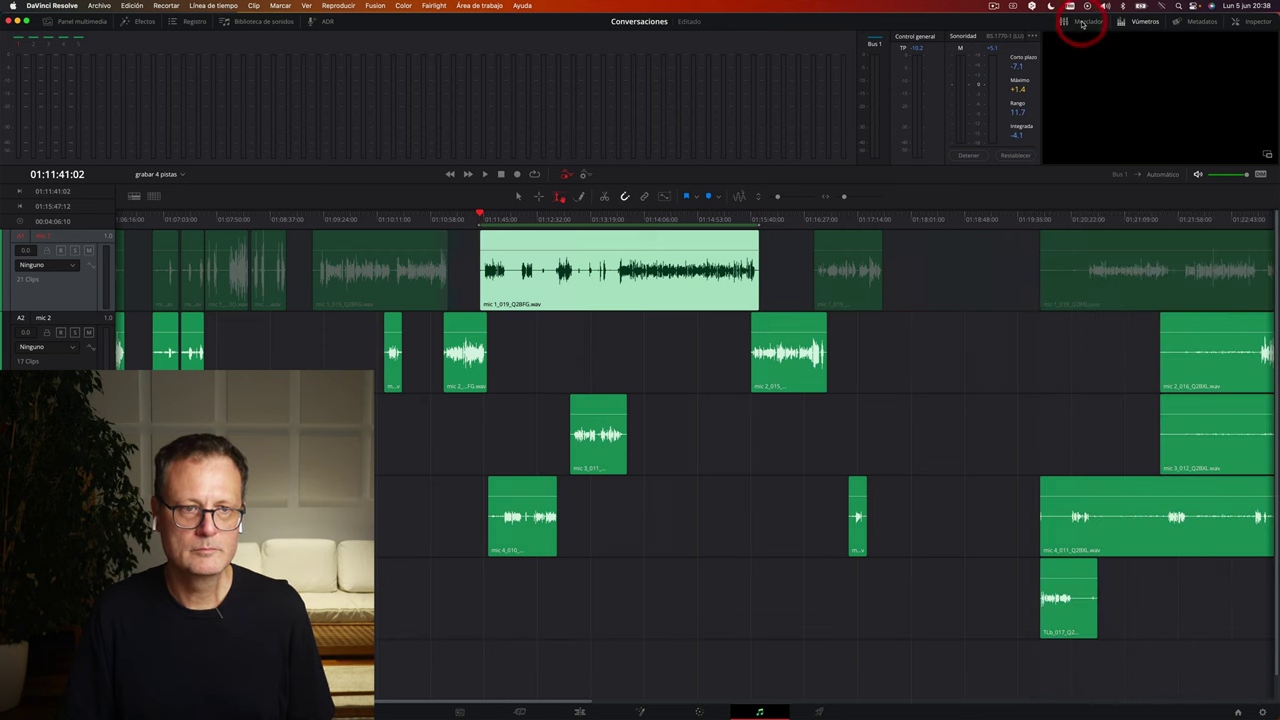
Reopen the mixer and enable the Band 1 low-cut at 68 Hz in mic 1's equalizer
click(1082, 23)
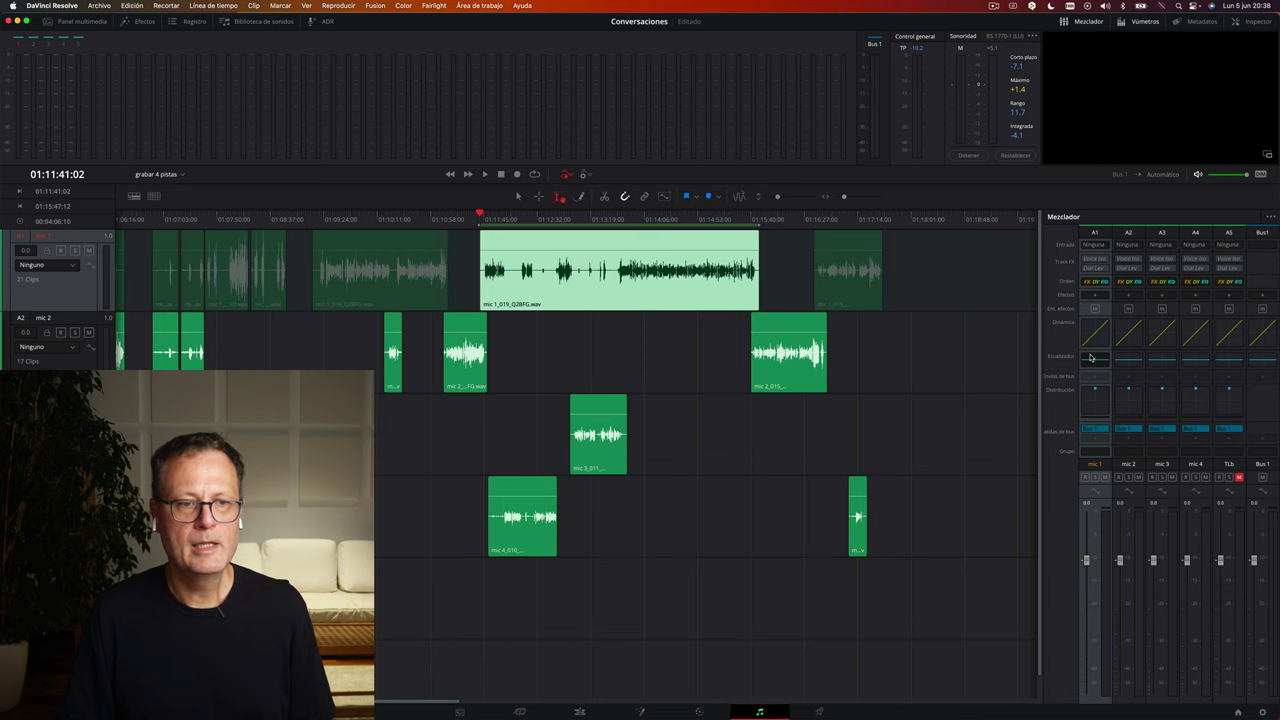
double_click(1091, 356)
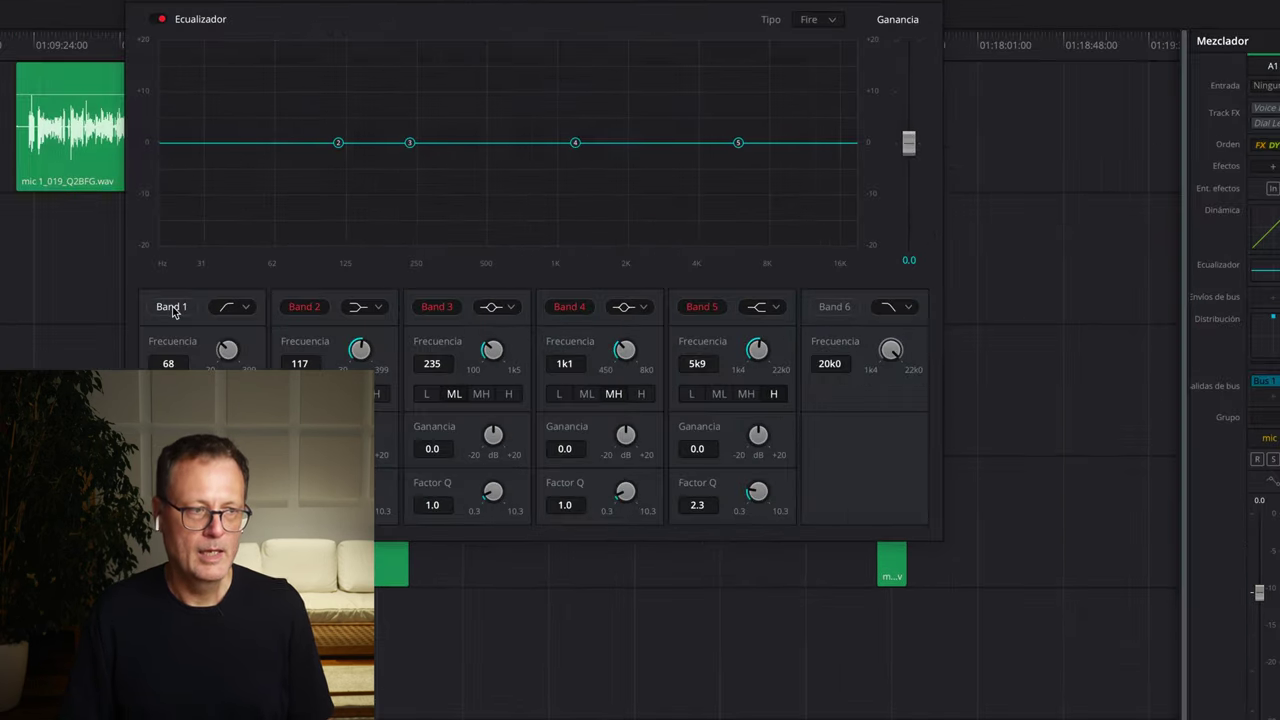
click(172, 308)
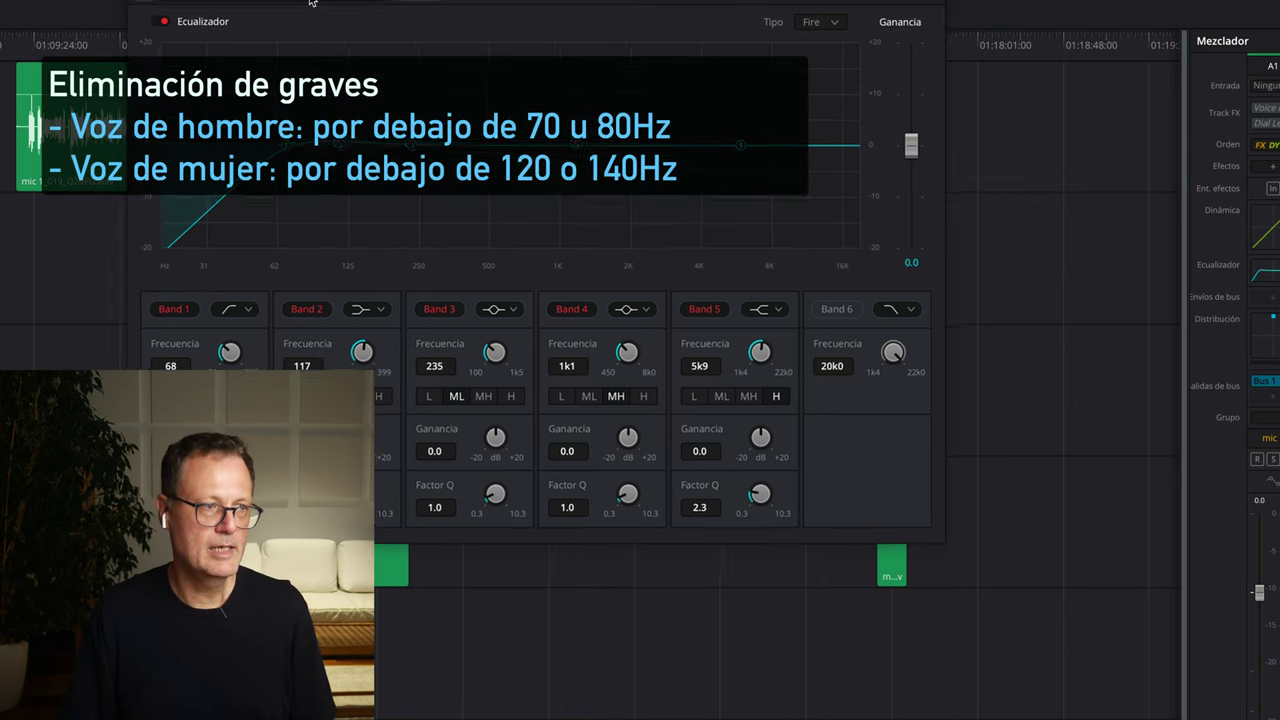
click(795, 207)
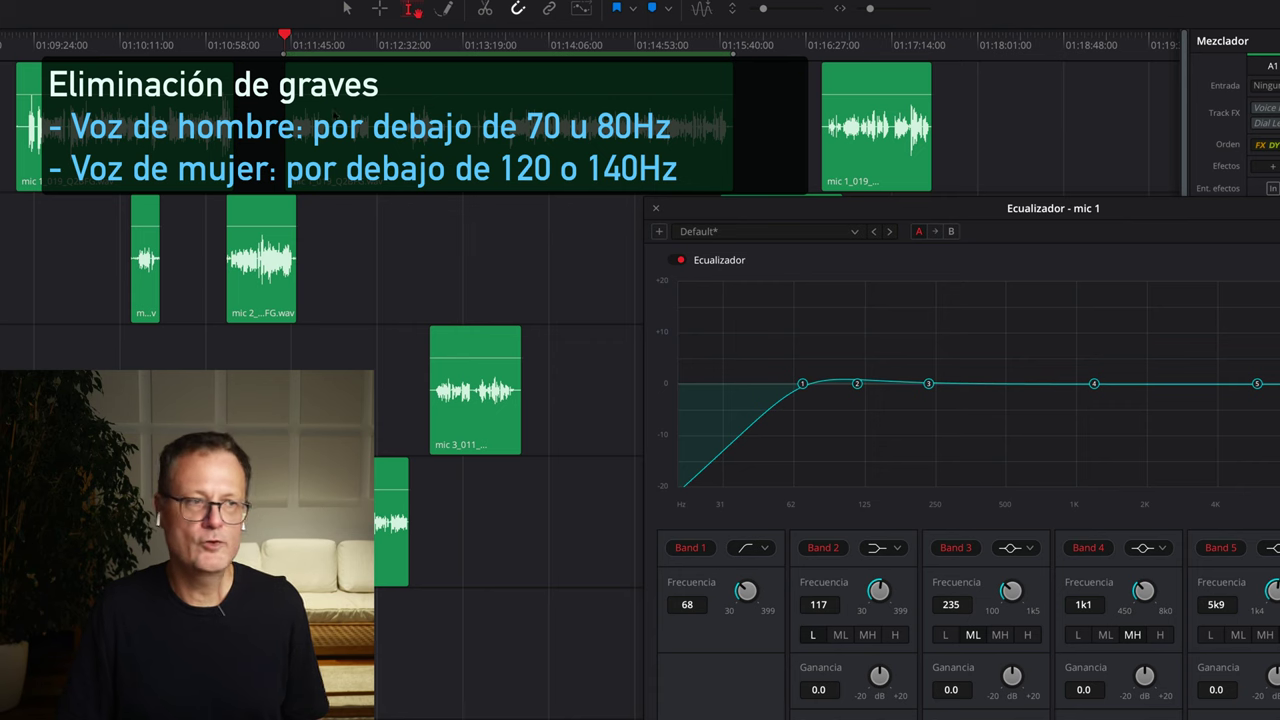
click(306, 45)
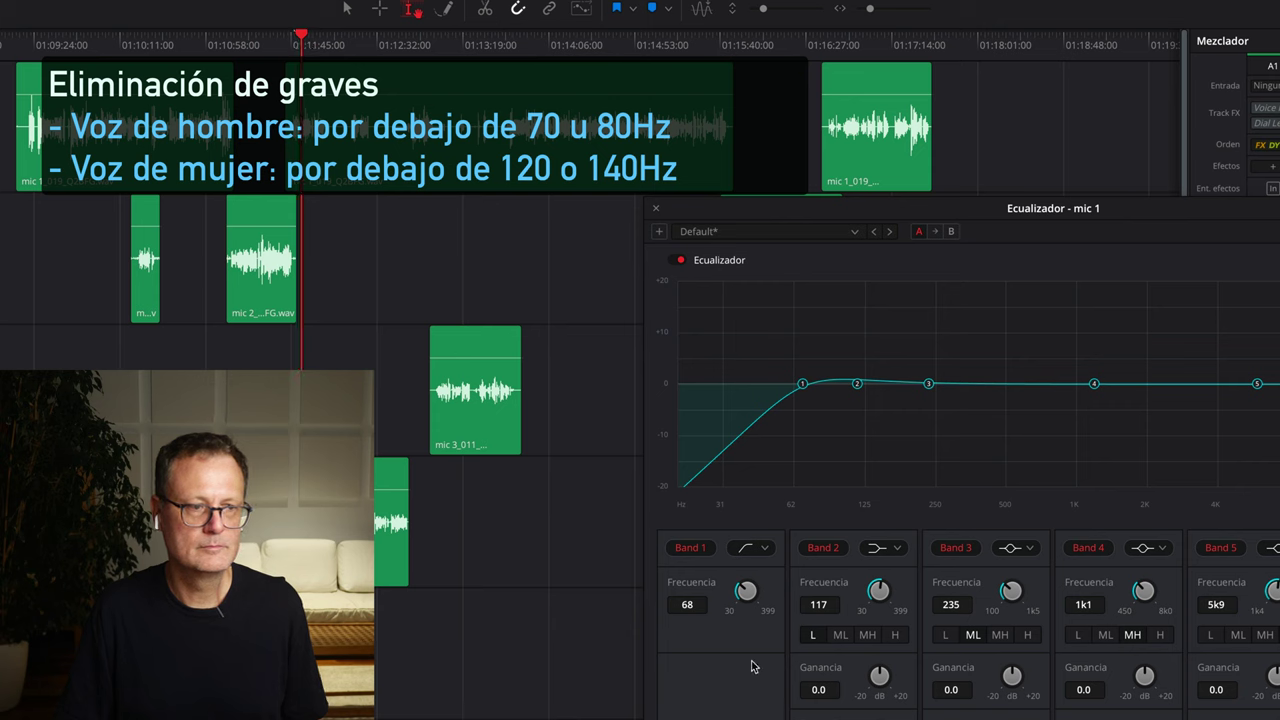
Sweep mic 1's low-cut up to 400 Hz, A/B the EQ, then settle it near 117 Hz
drag(687, 606, 745, 702)
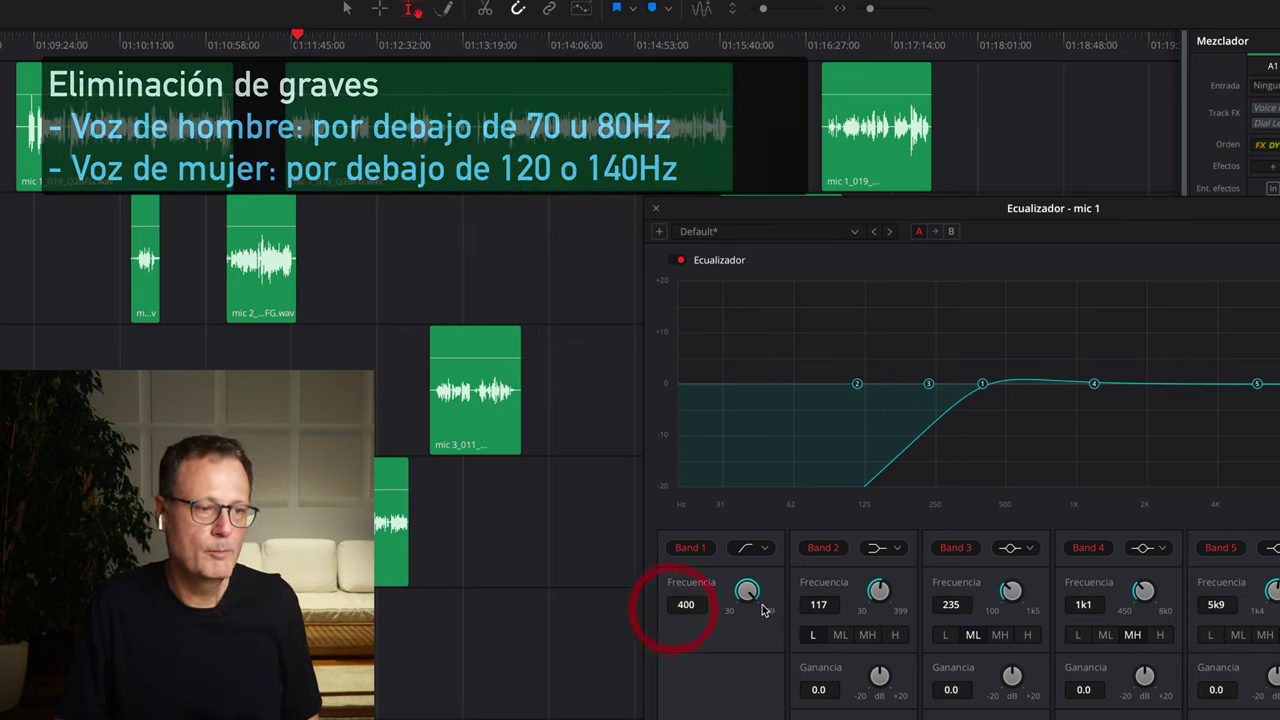
drag(748, 601, 655, 620)
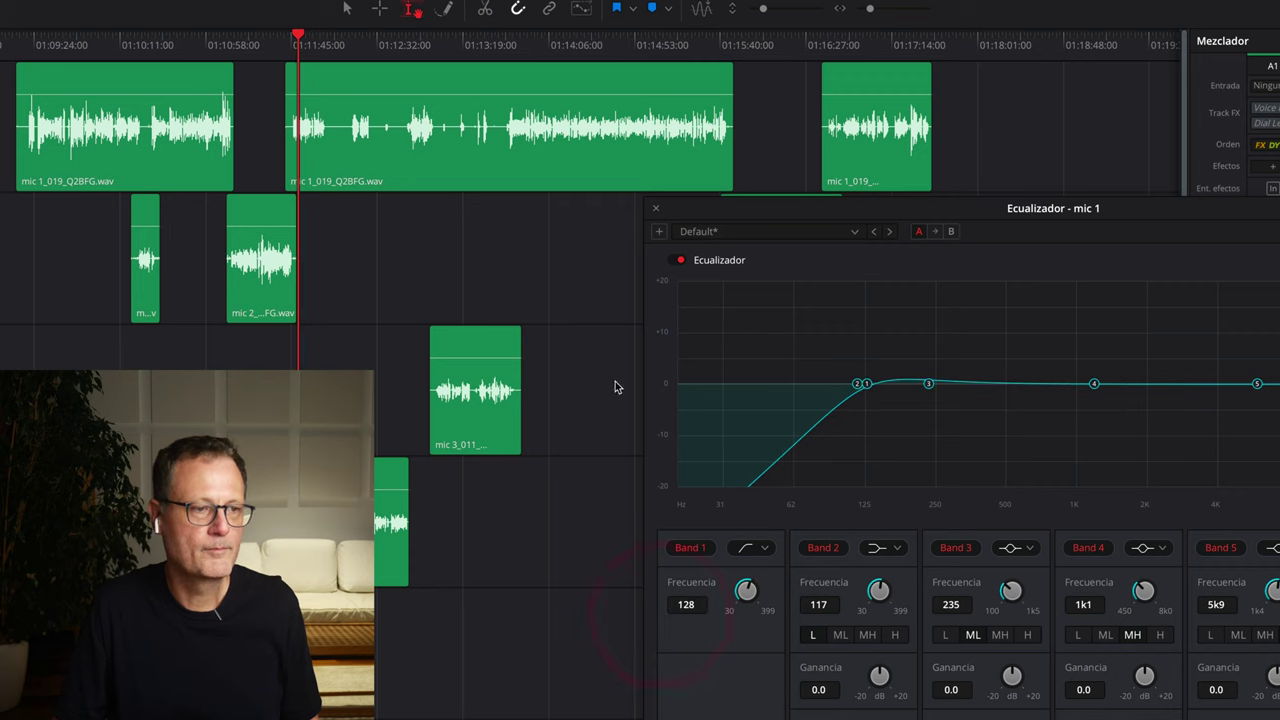
click(676, 262)
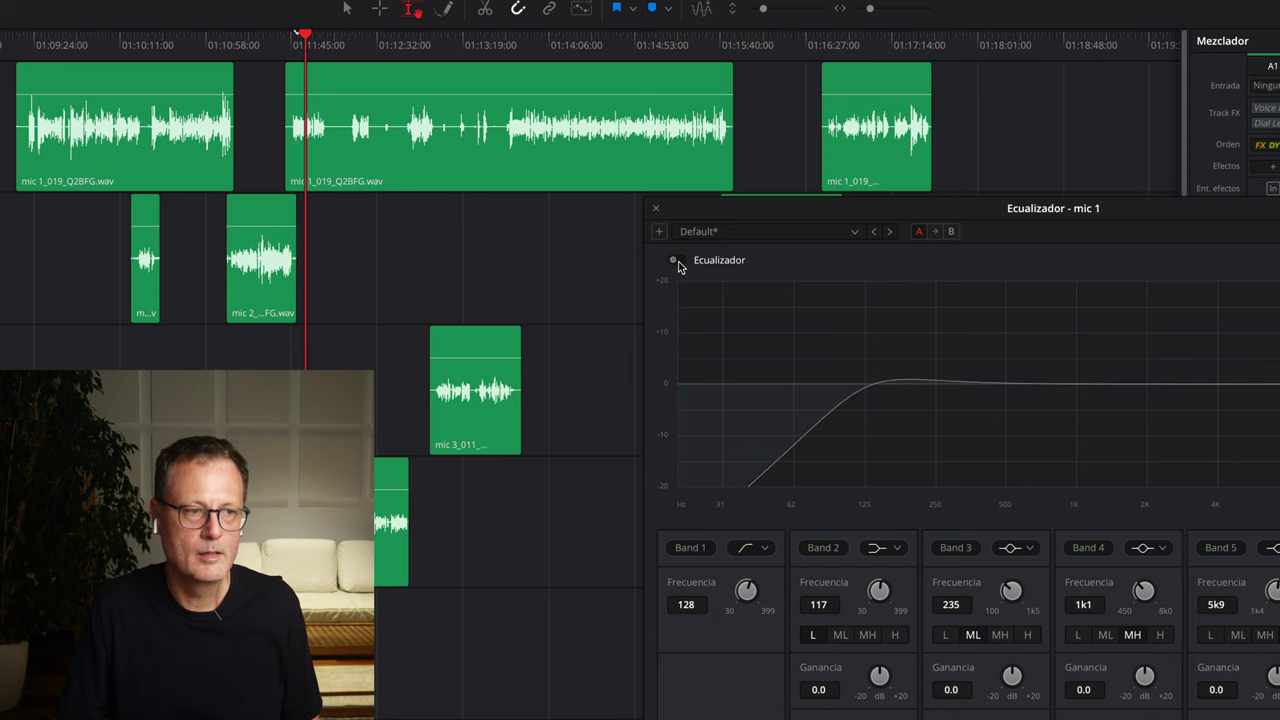
click(679, 262)
key(space)
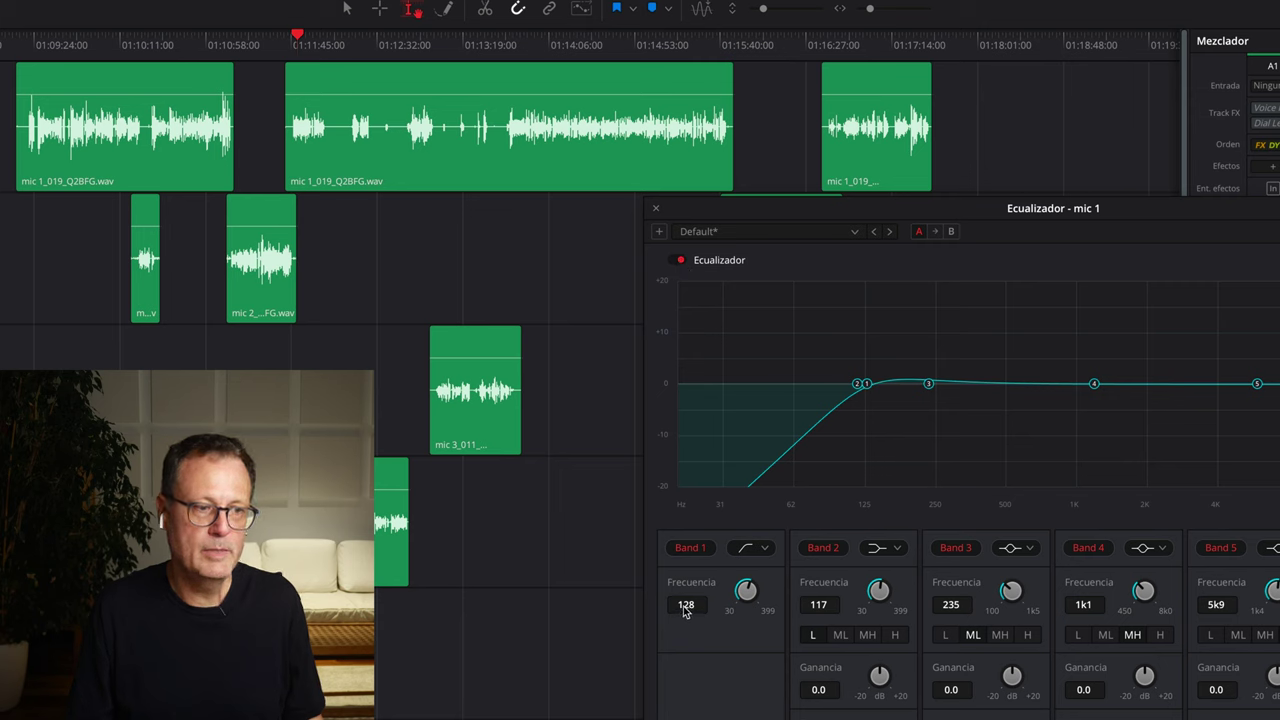
drag(686, 607, 685, 607)
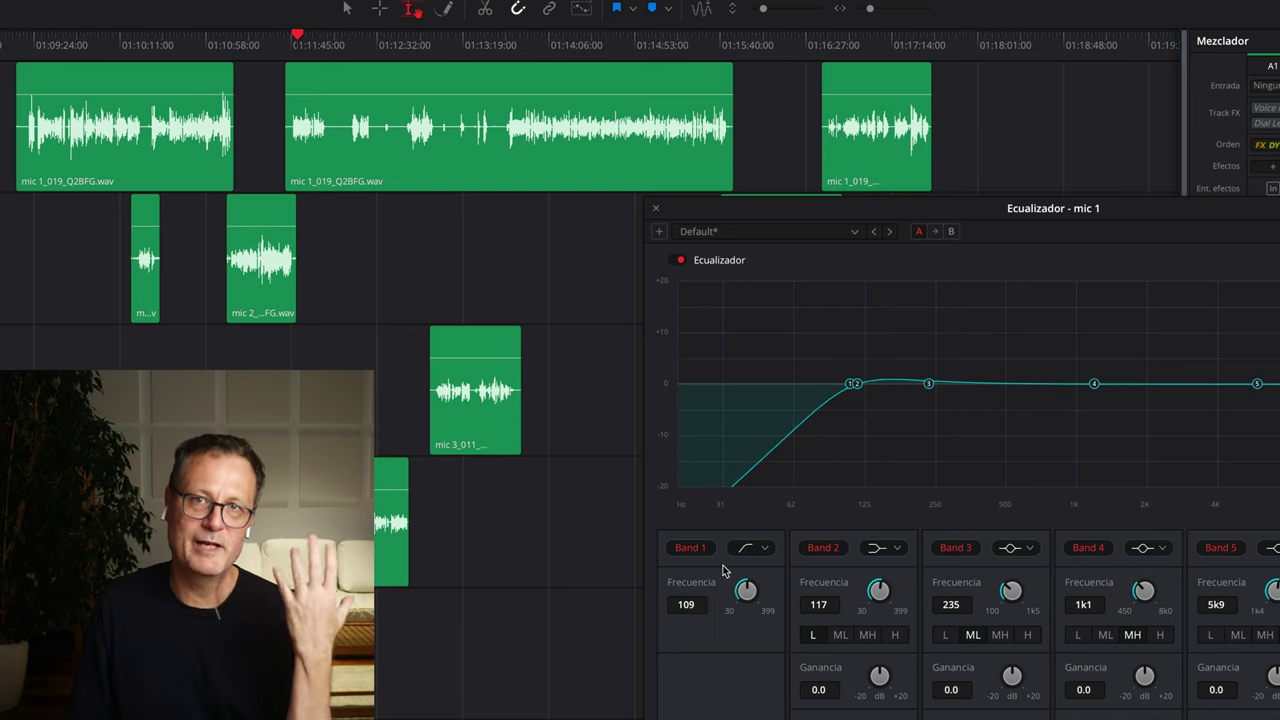
drag(746, 590, 745, 588)
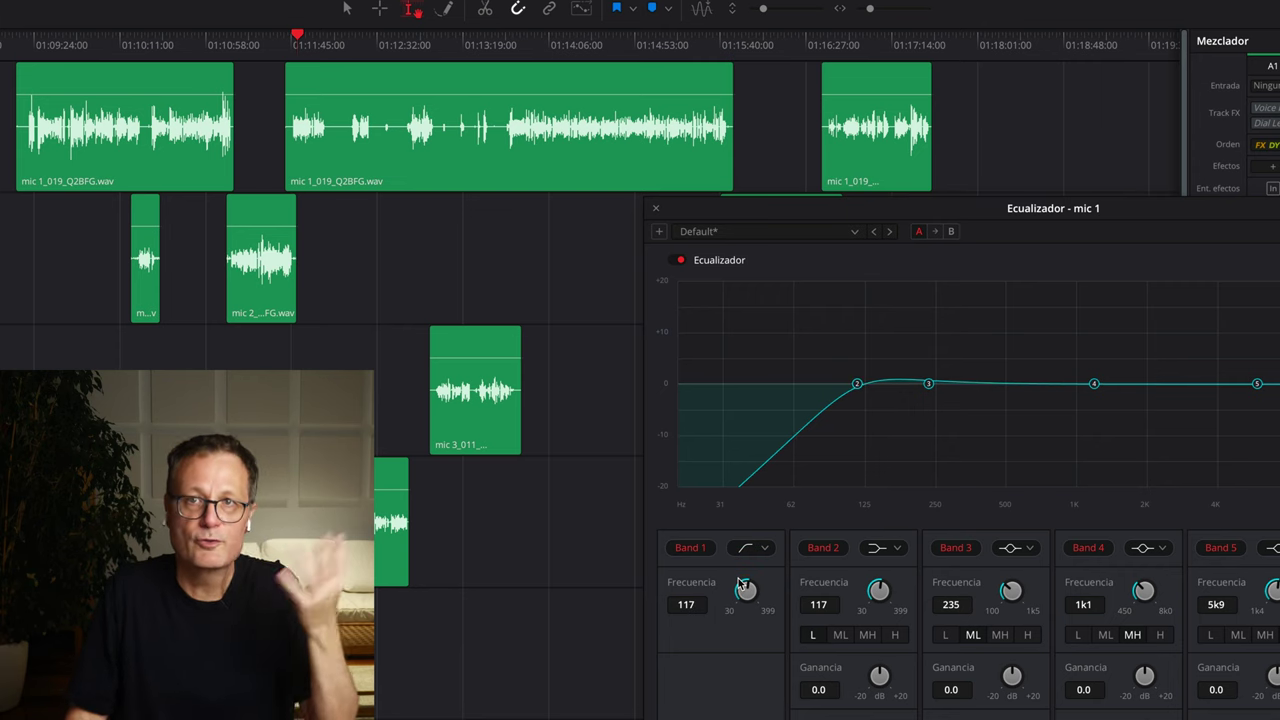
Close mic 1's EQ and give mic 2 a Band 1 low-cut at about 102 Hz
click(655, 208)
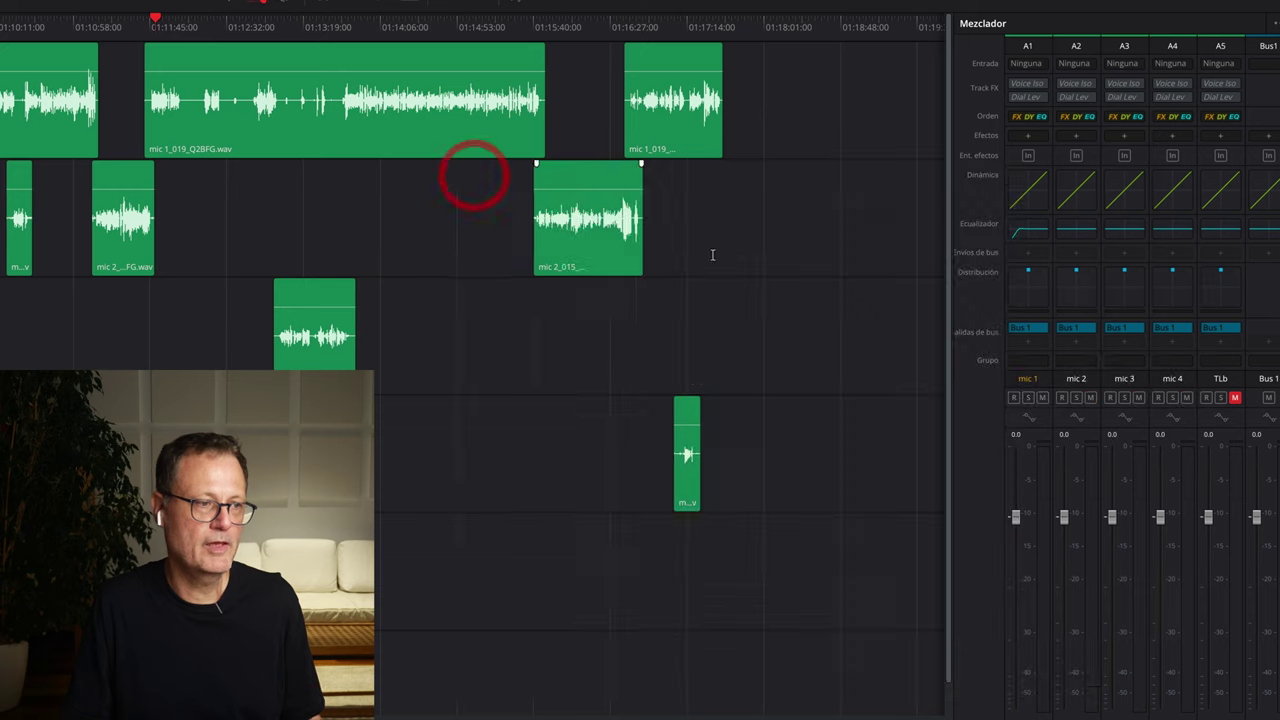
double_click(1080, 240)
click(506, 476)
drag(556, 514, 594, 514)
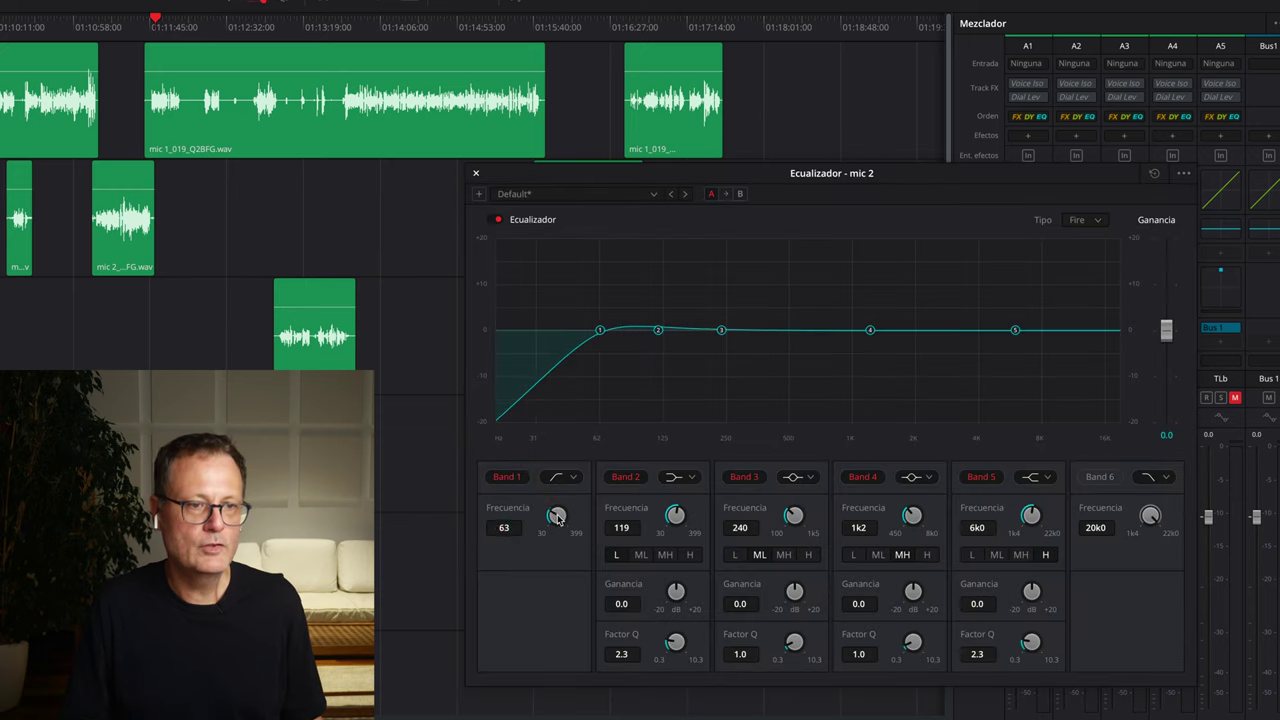
click(476, 173)
Enable Band 1 low-cuts on mic 3 at 117 Hz and mic 4 at 102 Hz
double_click(1128, 240)
click(497, 476)
drag(503, 527, 566, 516)
click(476, 173)
double_click(1170, 240)
click(506, 476)
drag(548, 518, 588, 514)
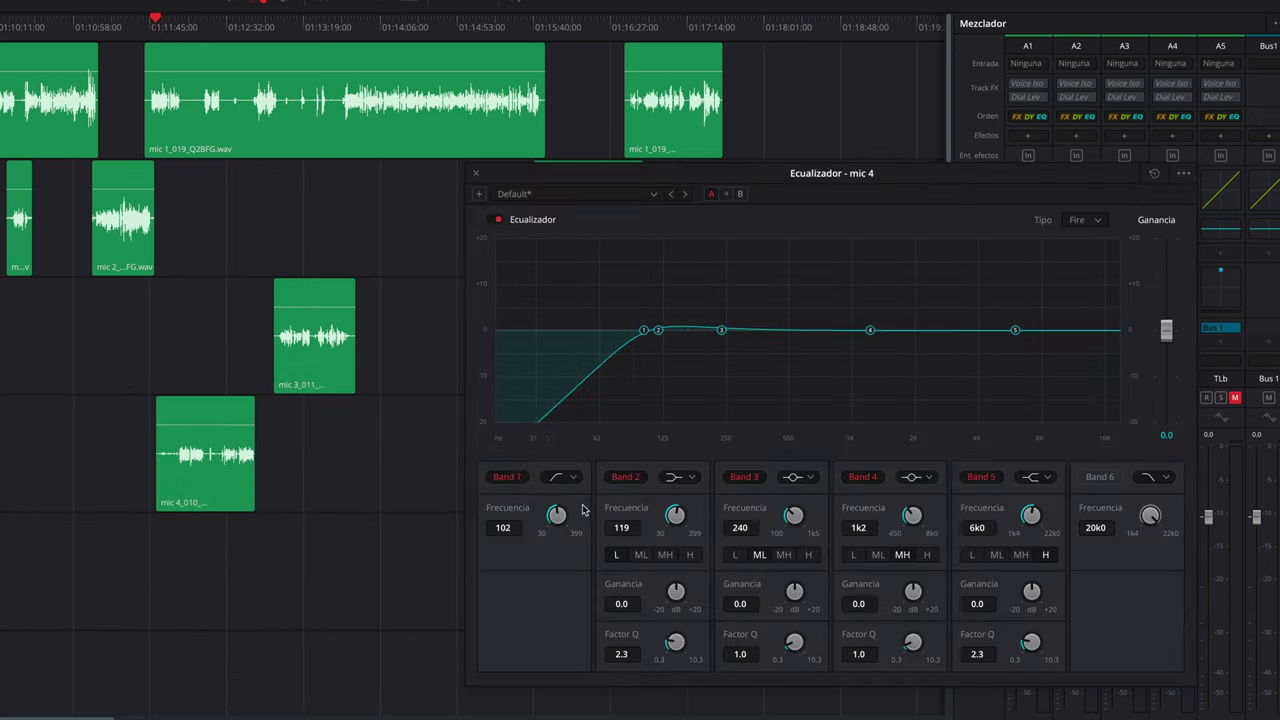
click(476, 173)
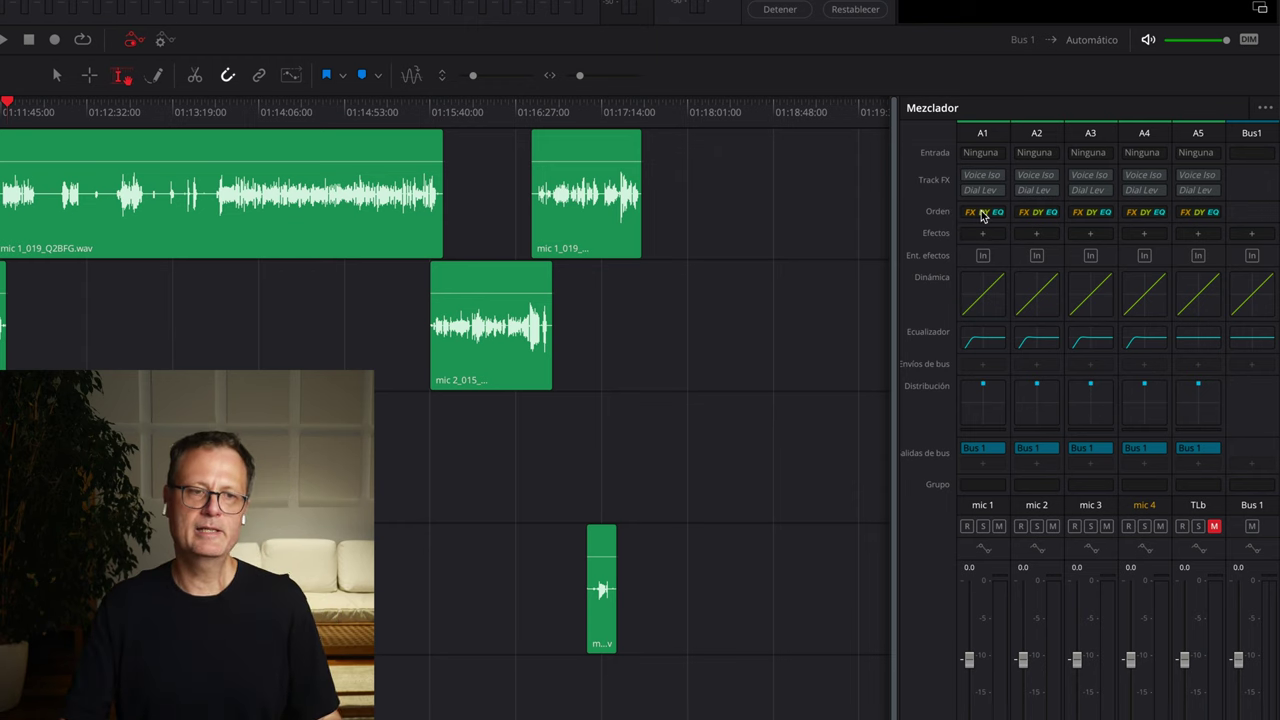
Set the Orden of tracks A1, A2, A3 and A4 to EQ FX DY
click(980, 213)
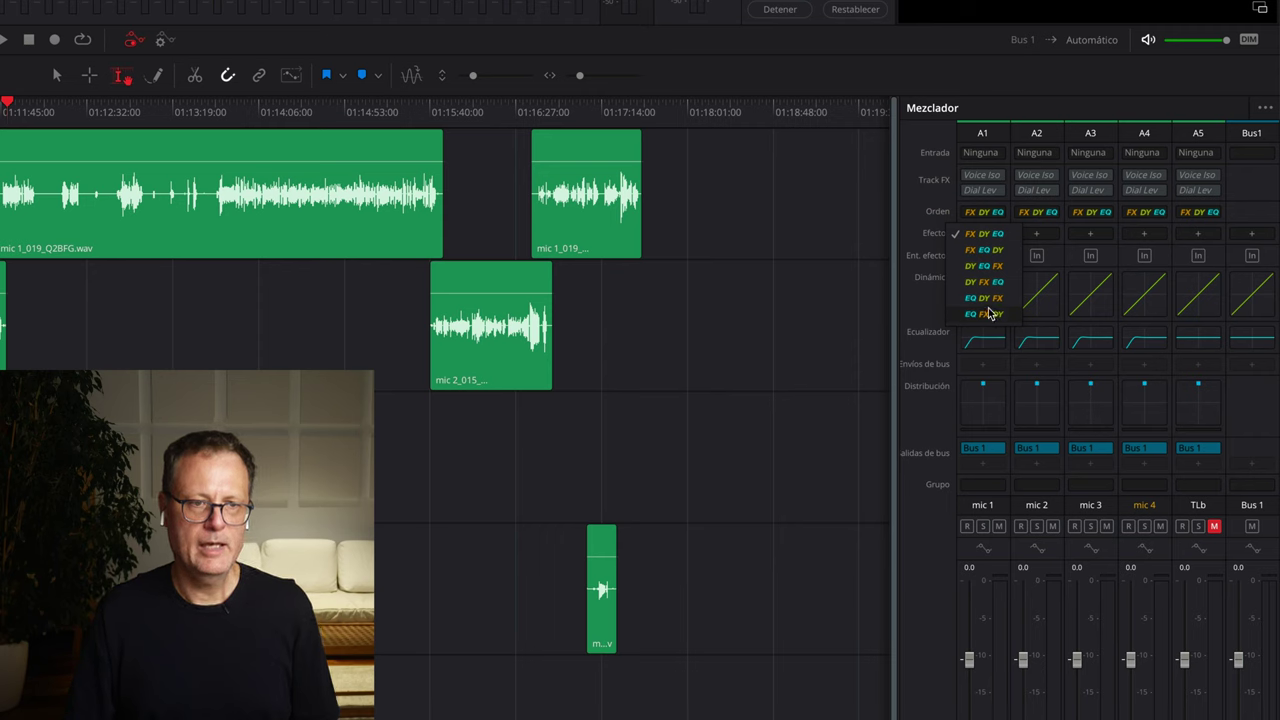
click(990, 314)
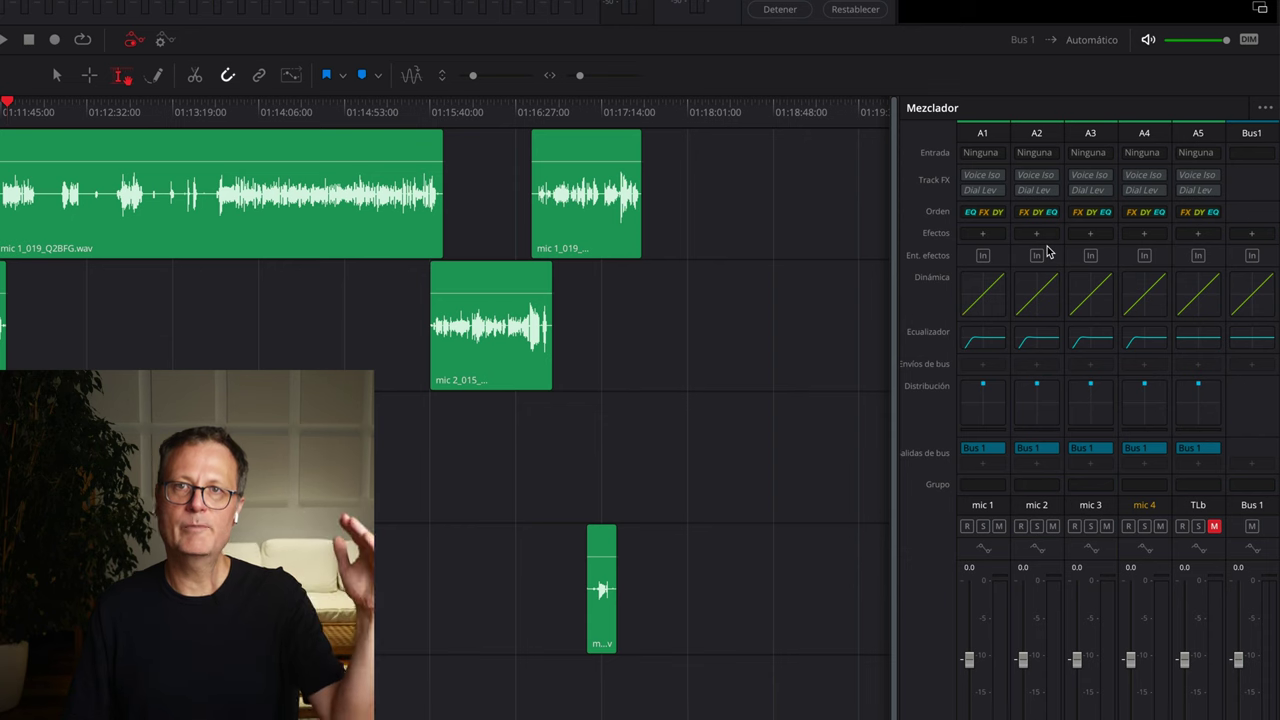
click(1037, 214)
click(1032, 314)
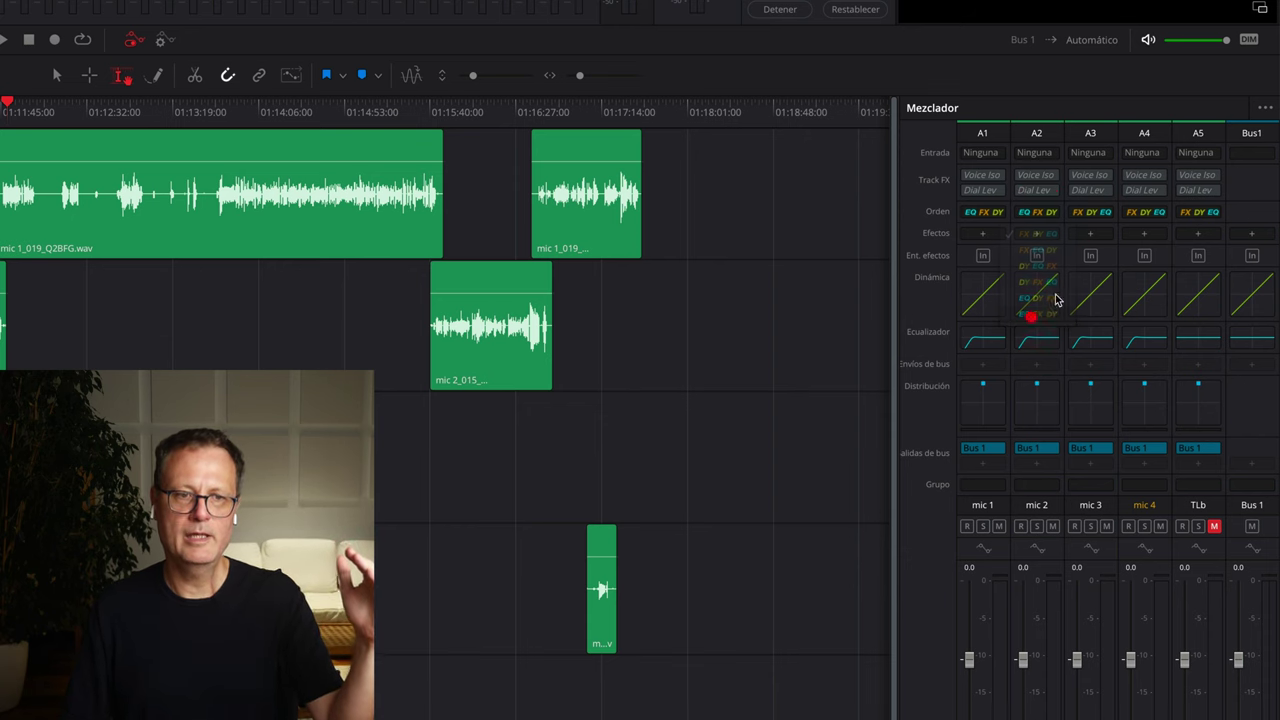
click(1092, 212)
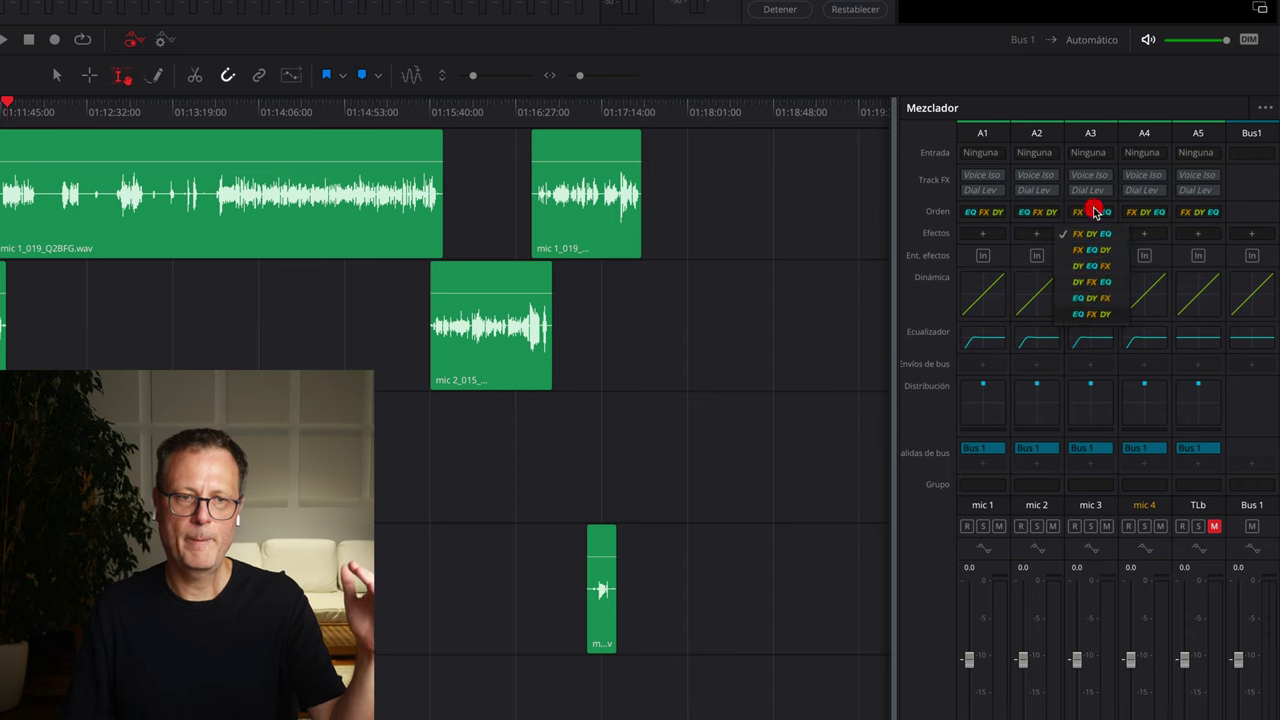
click(1090, 313)
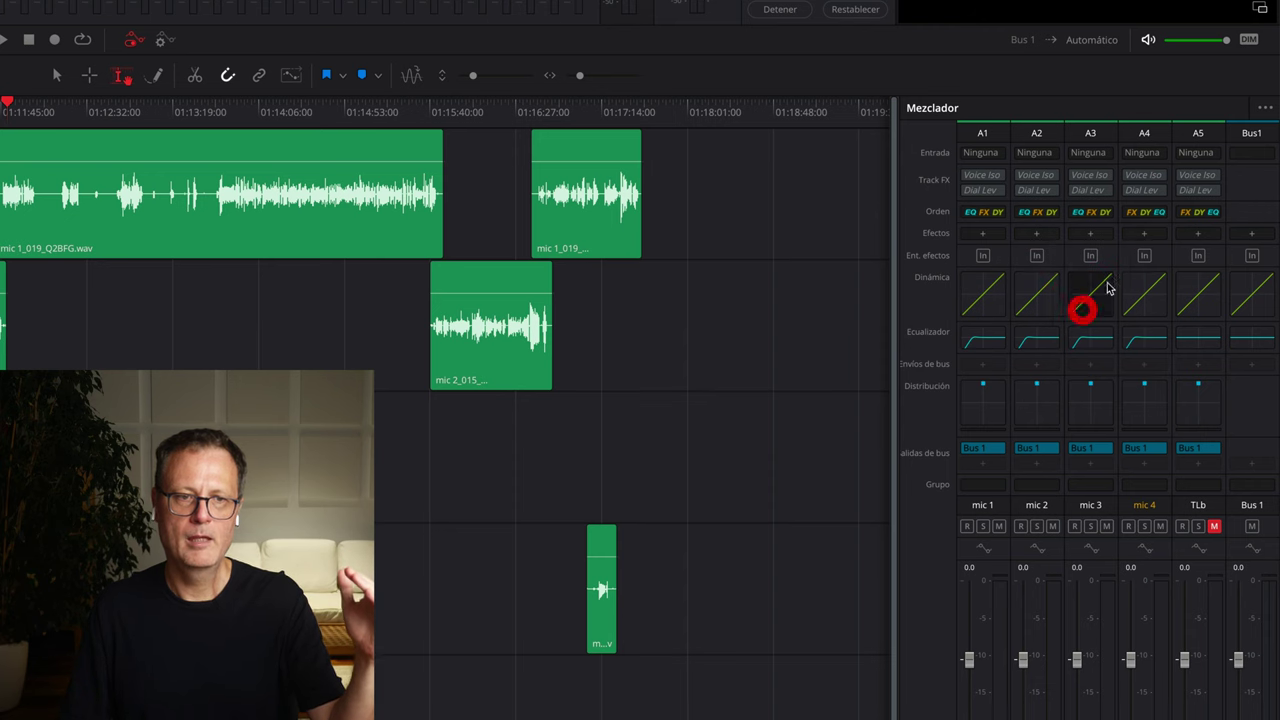
click(1144, 214)
click(1144, 318)
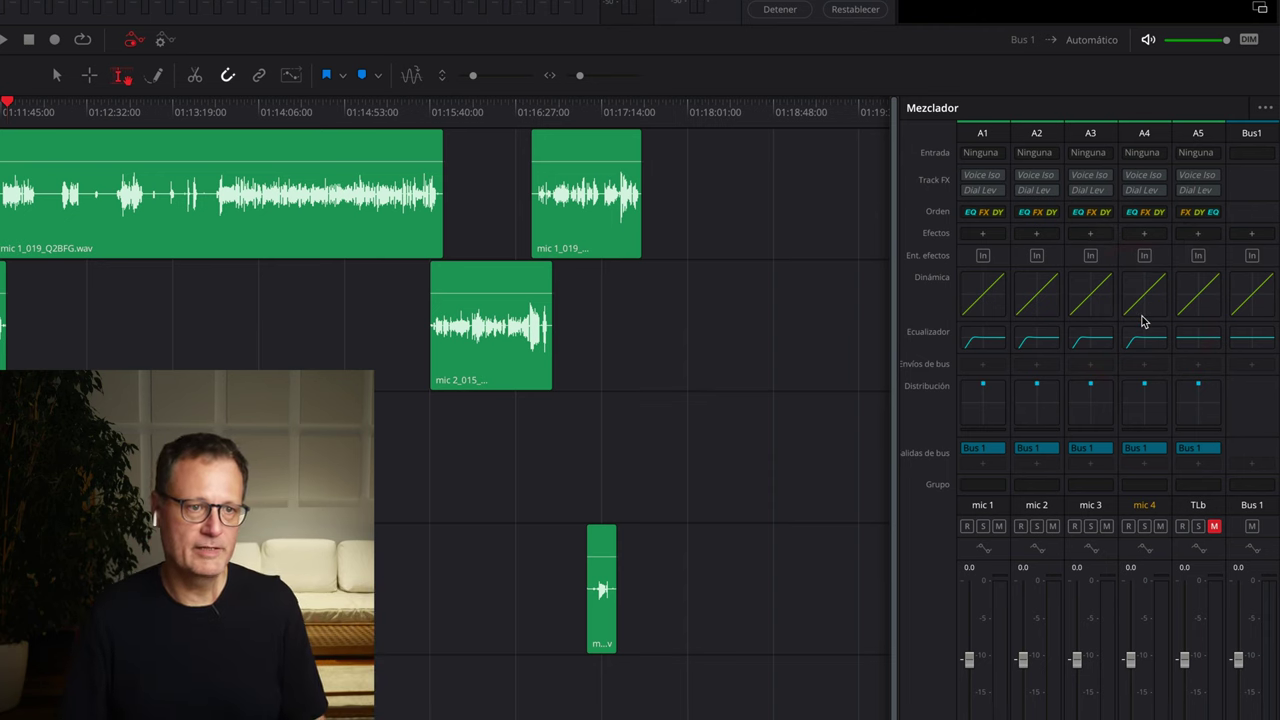
Open mic 1's Dialogue Leveler, move its window aside, and audition the leveled dialogue
click(990, 196)
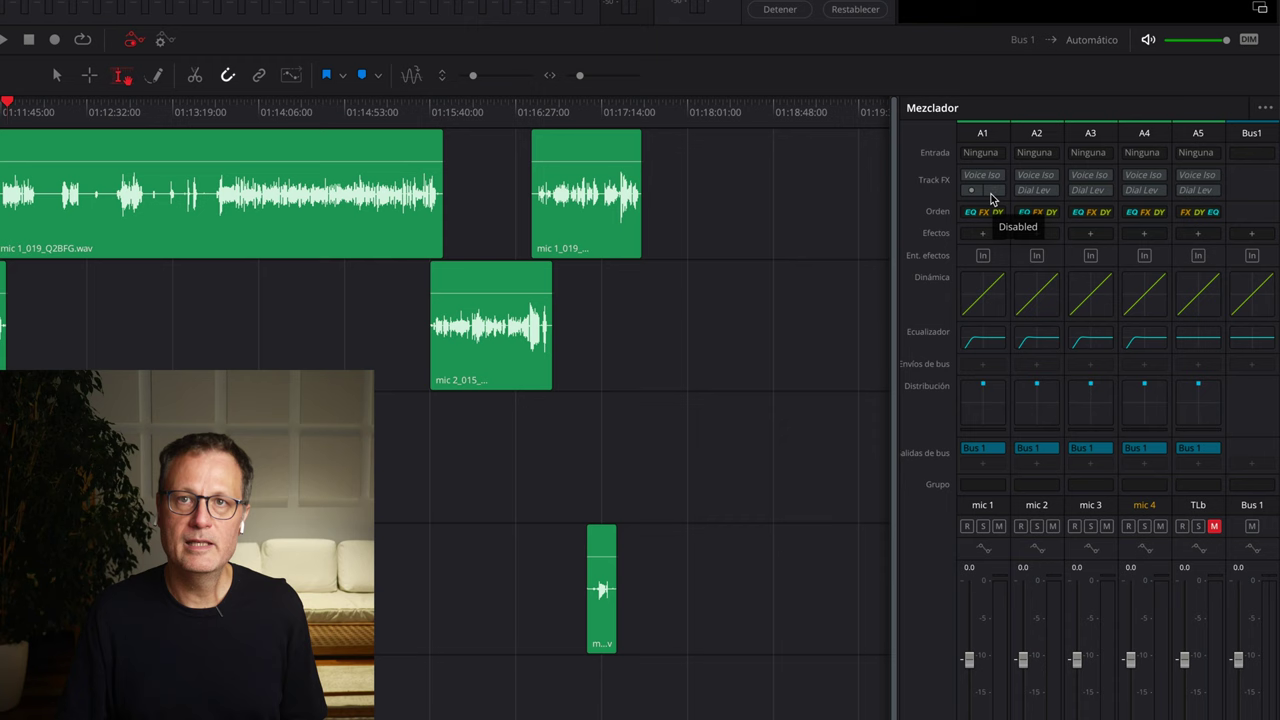
key(space)
key(space)
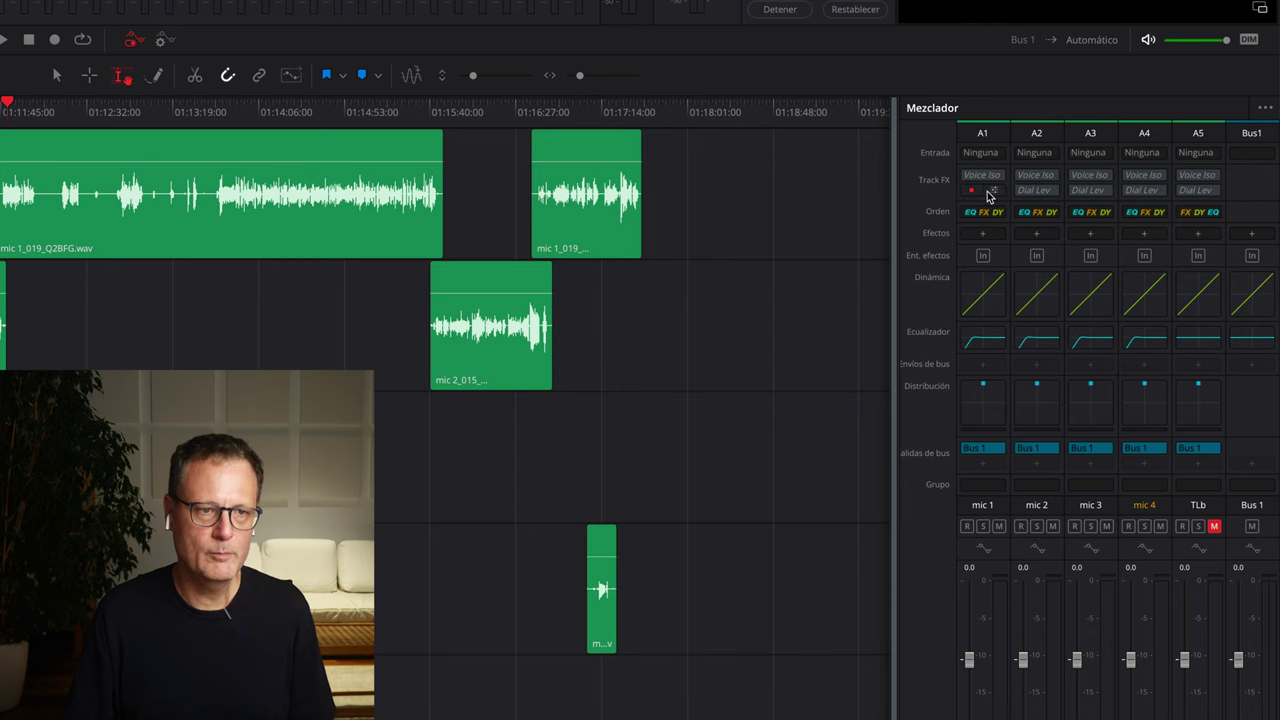
click(995, 191)
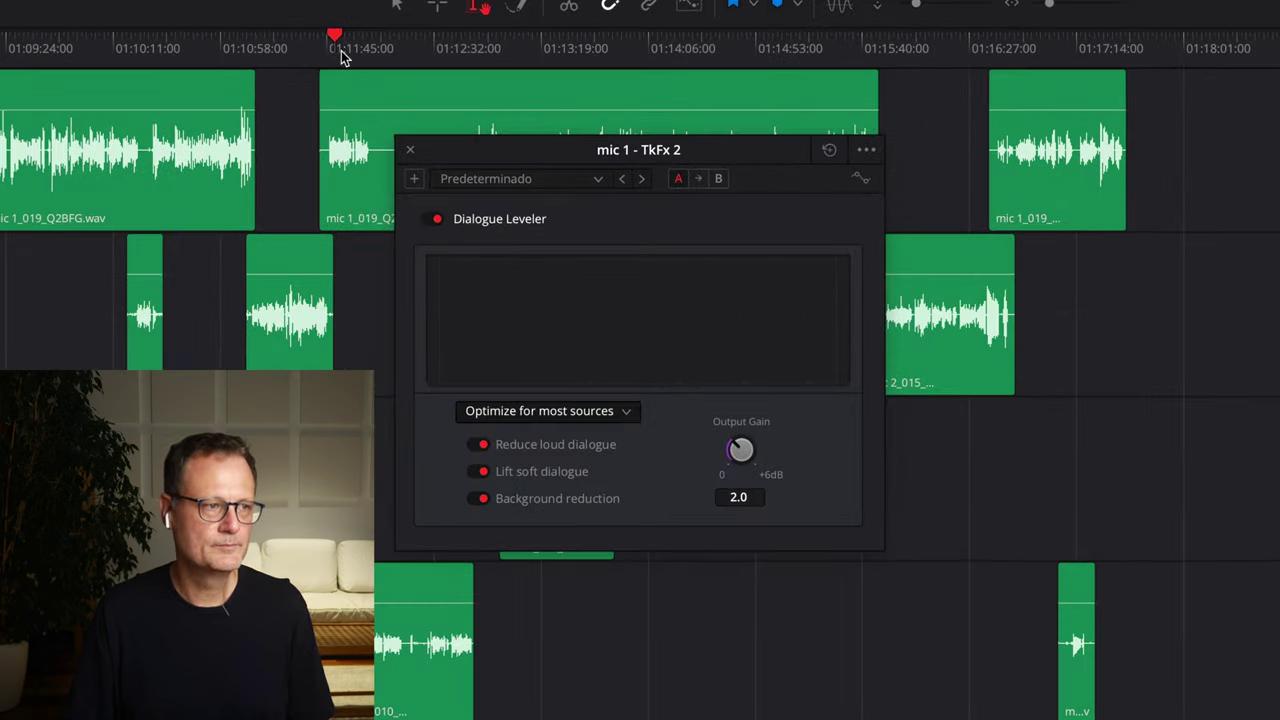
click(338, 52)
key(space)
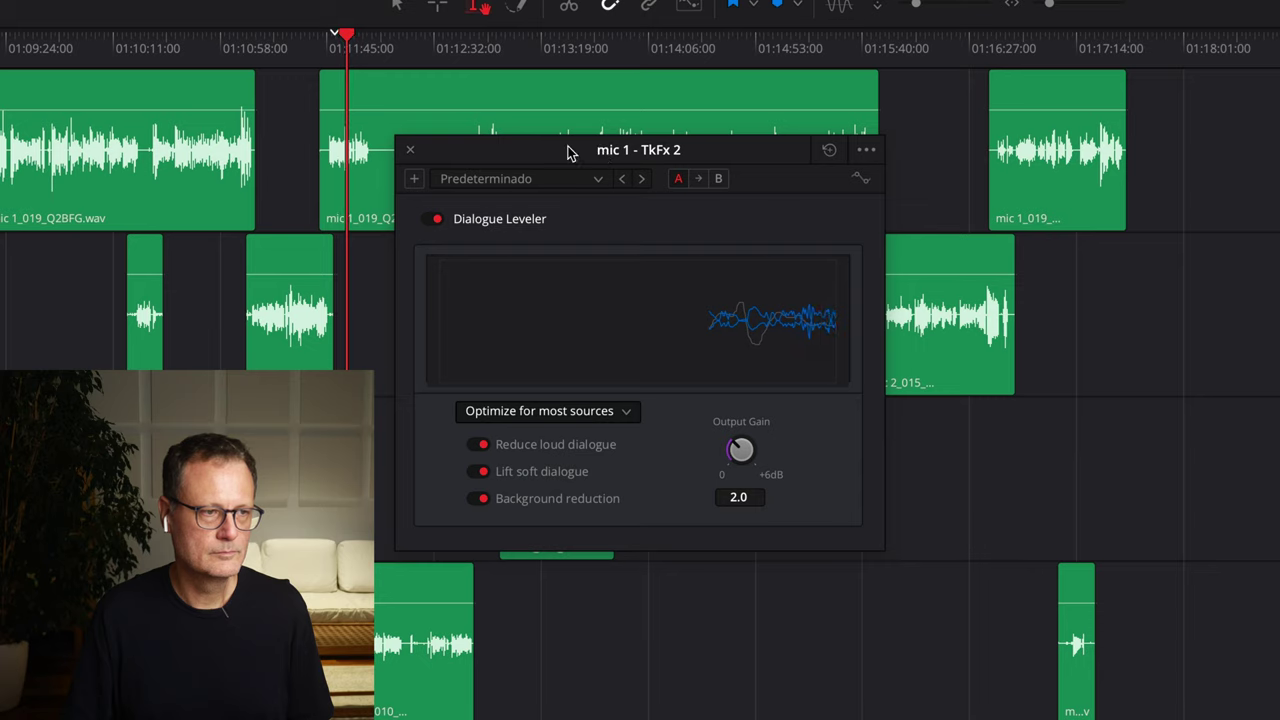
drag(567, 152, 887, 258)
key(space)
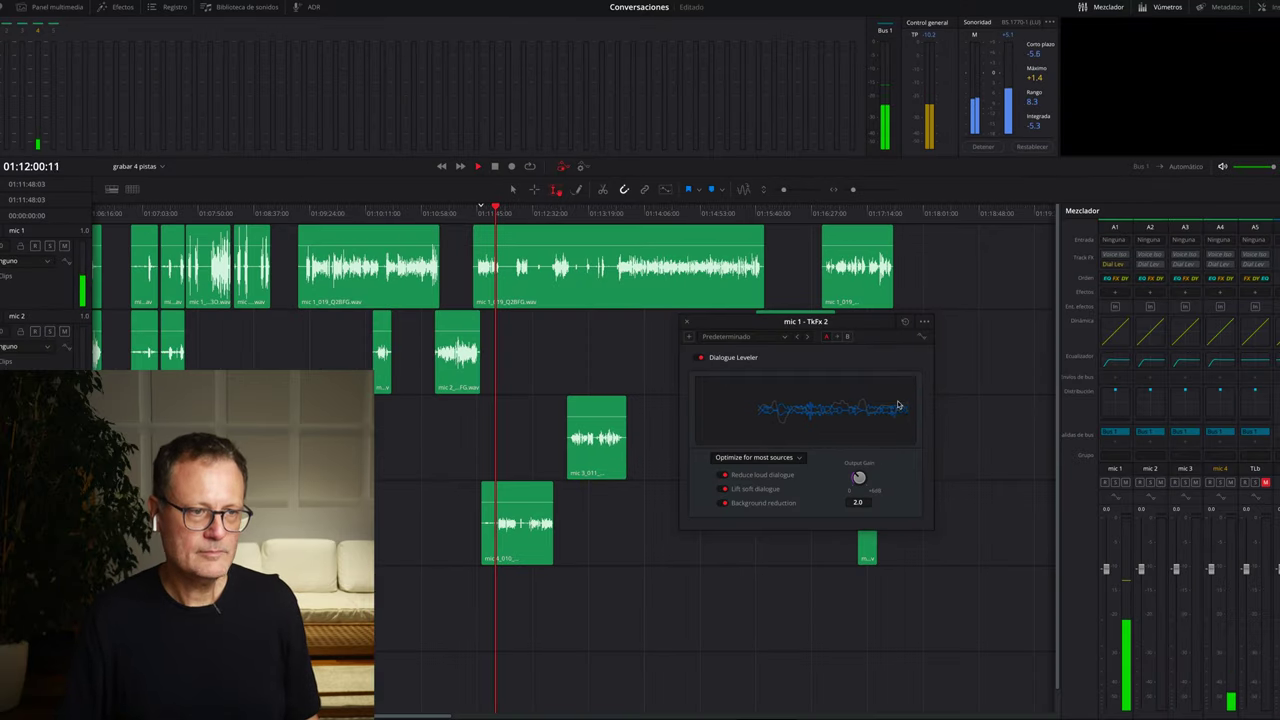
key(space)
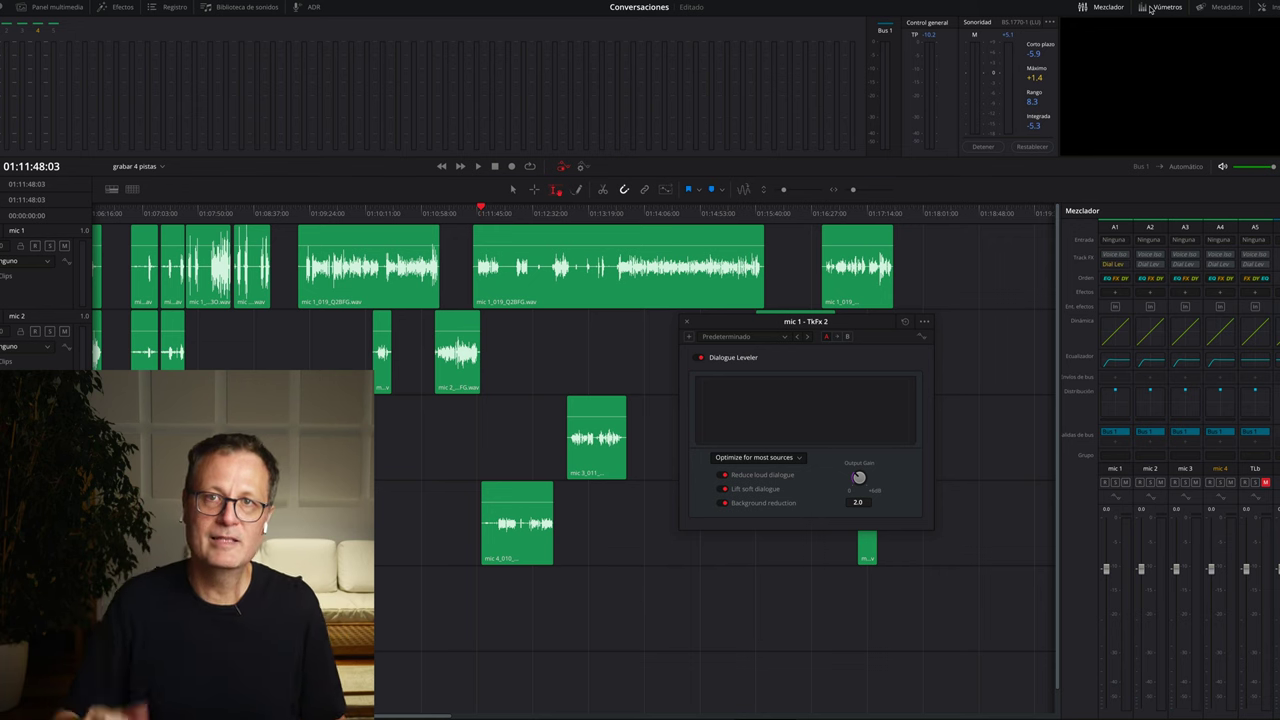
click(1150, 7)
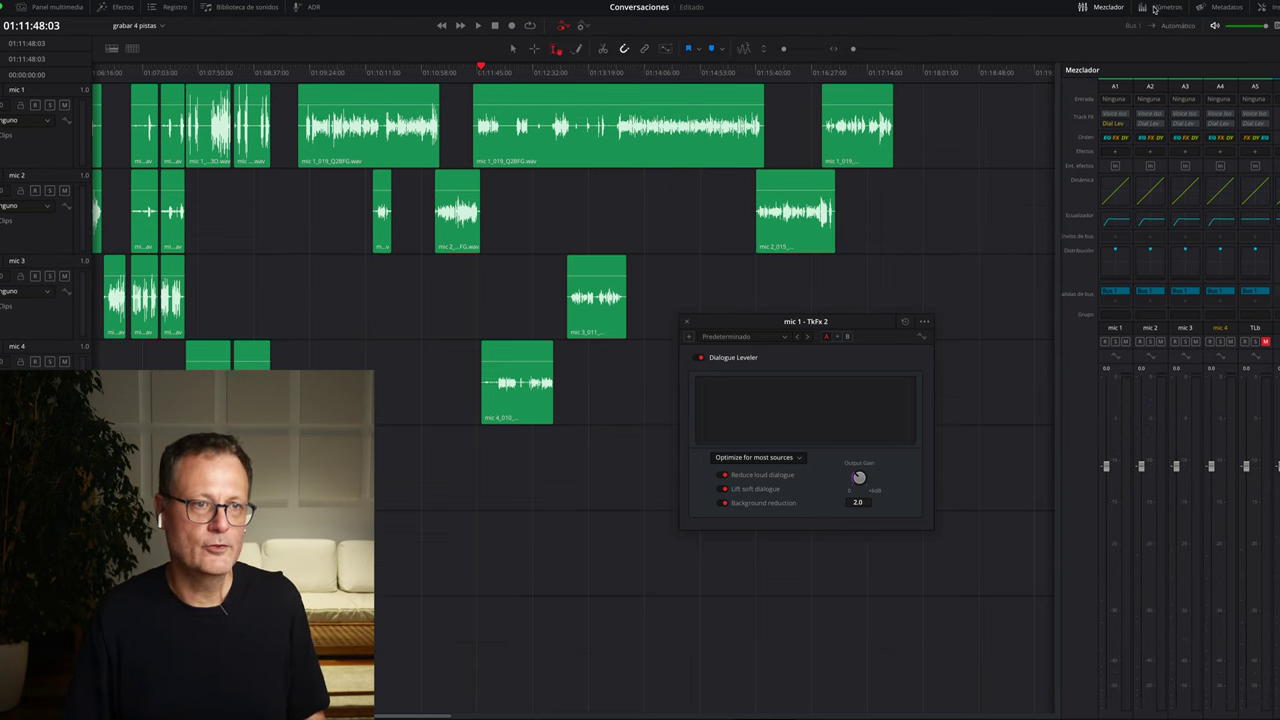
click(1155, 8)
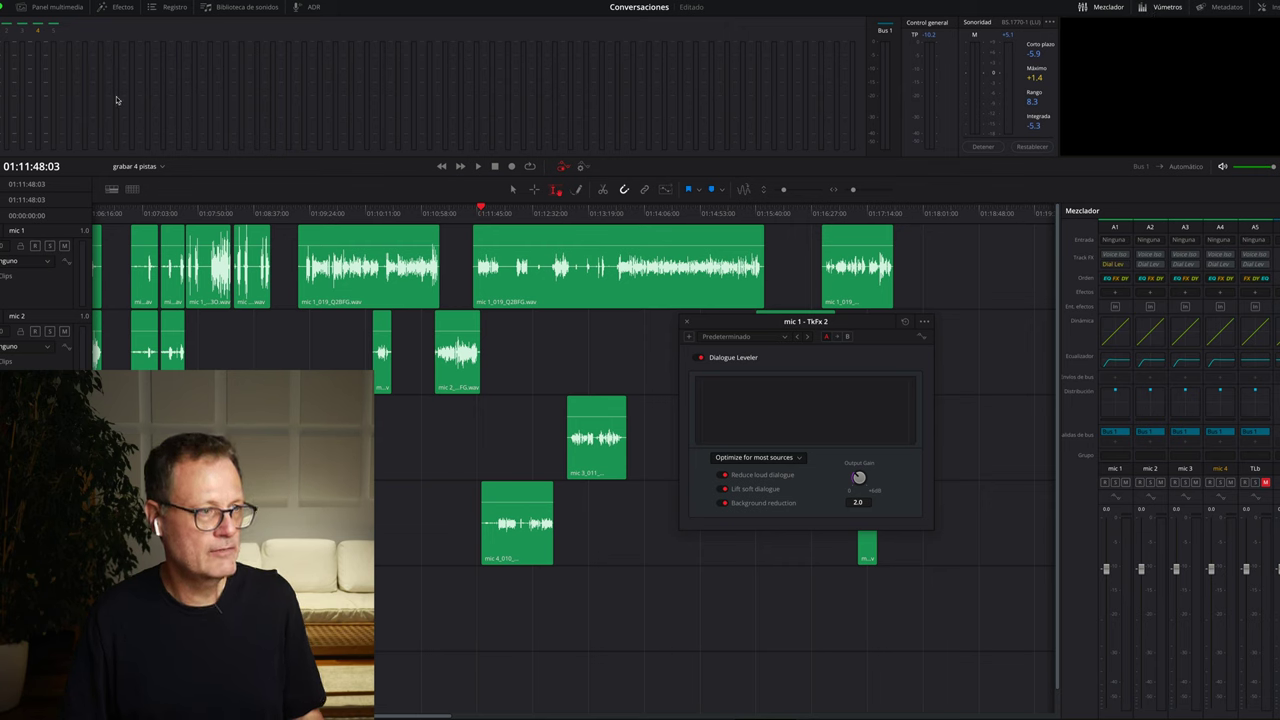
key(space)
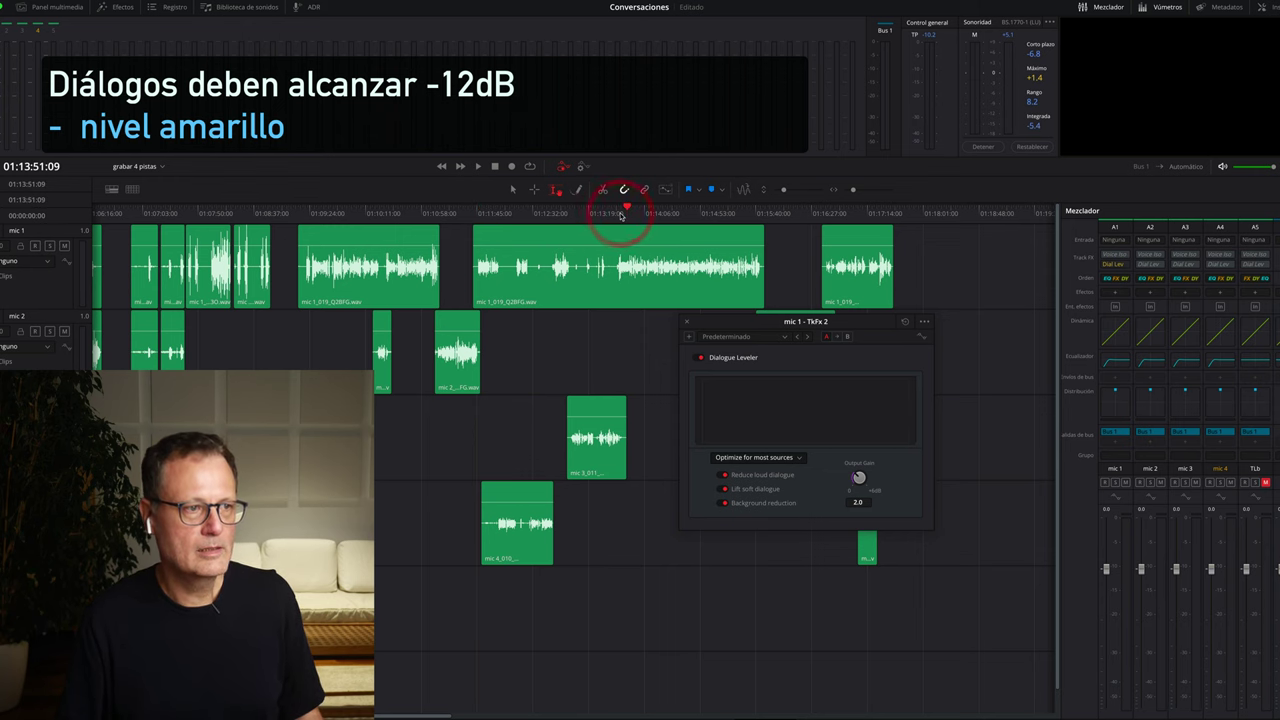
During playback, set mic 1's Dialogue Leveler output gain to 3.5
key(space)
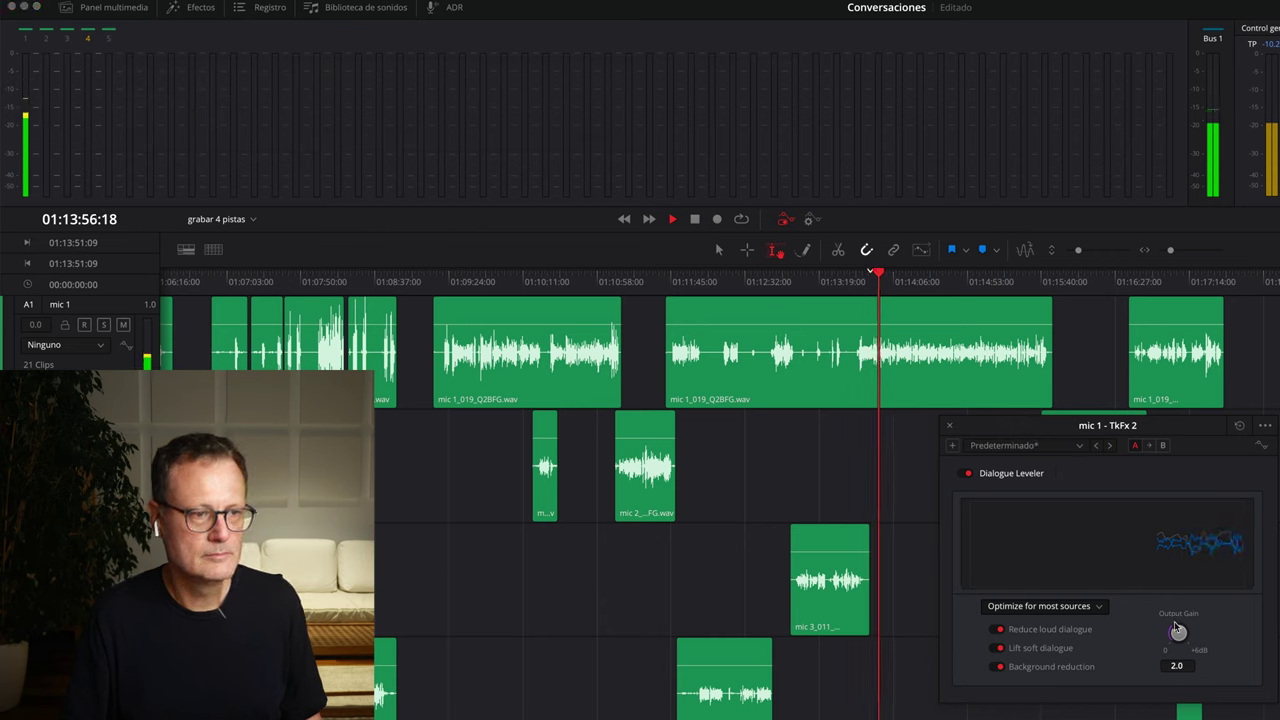
drag(1178, 628, 1238, 634)
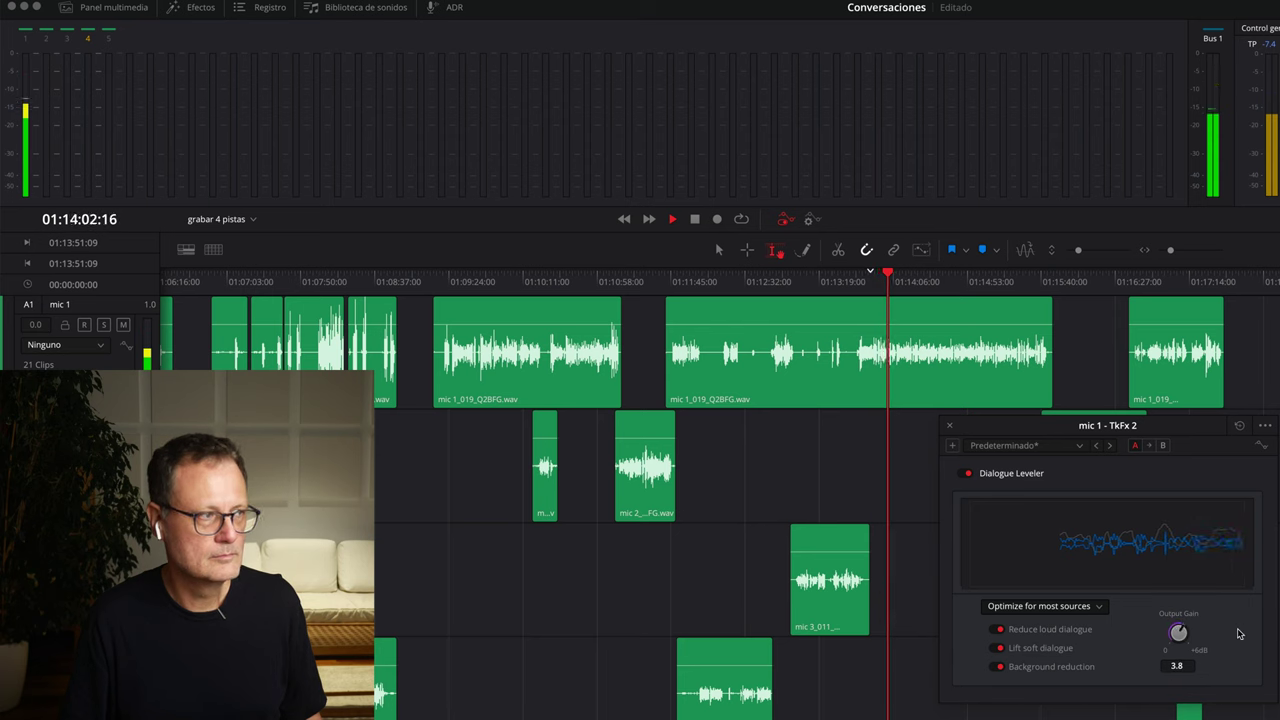
mouse_move(1238, 634)
mouse_down()
mouse_move(1218, 634)
mouse_move(1231, 633)
mouse_up()
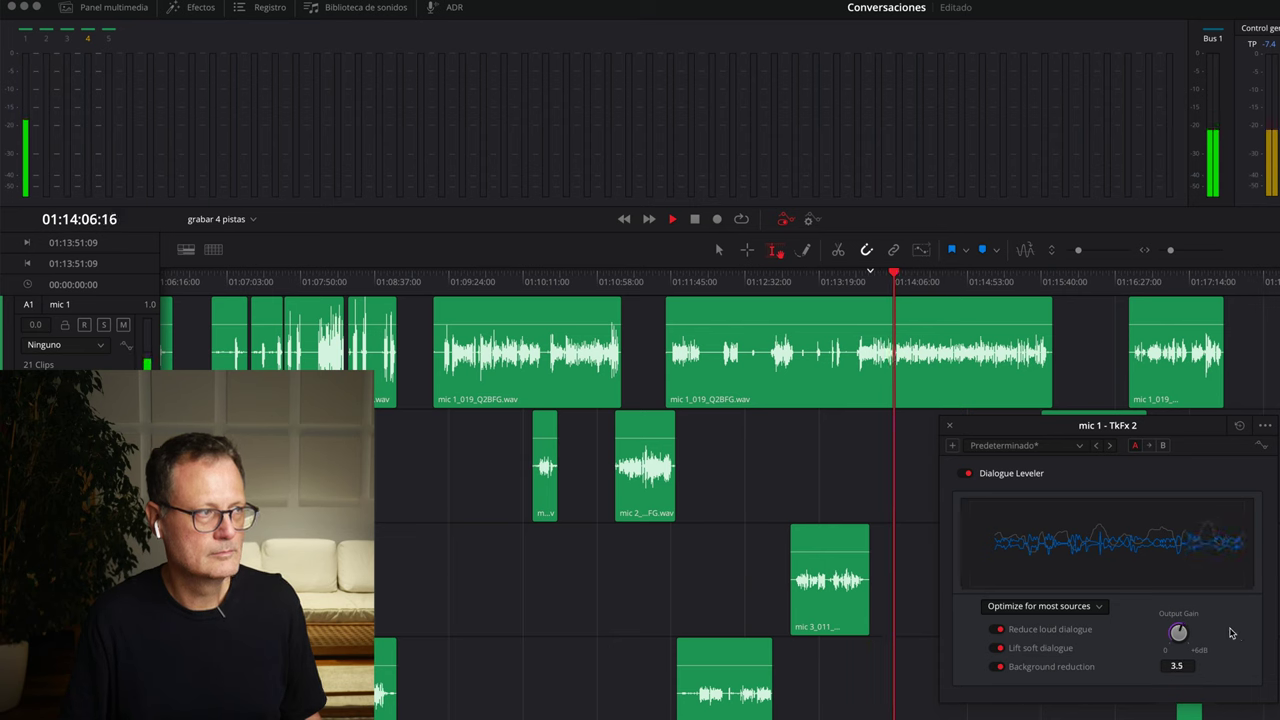
click(1229, 632)
key(space)
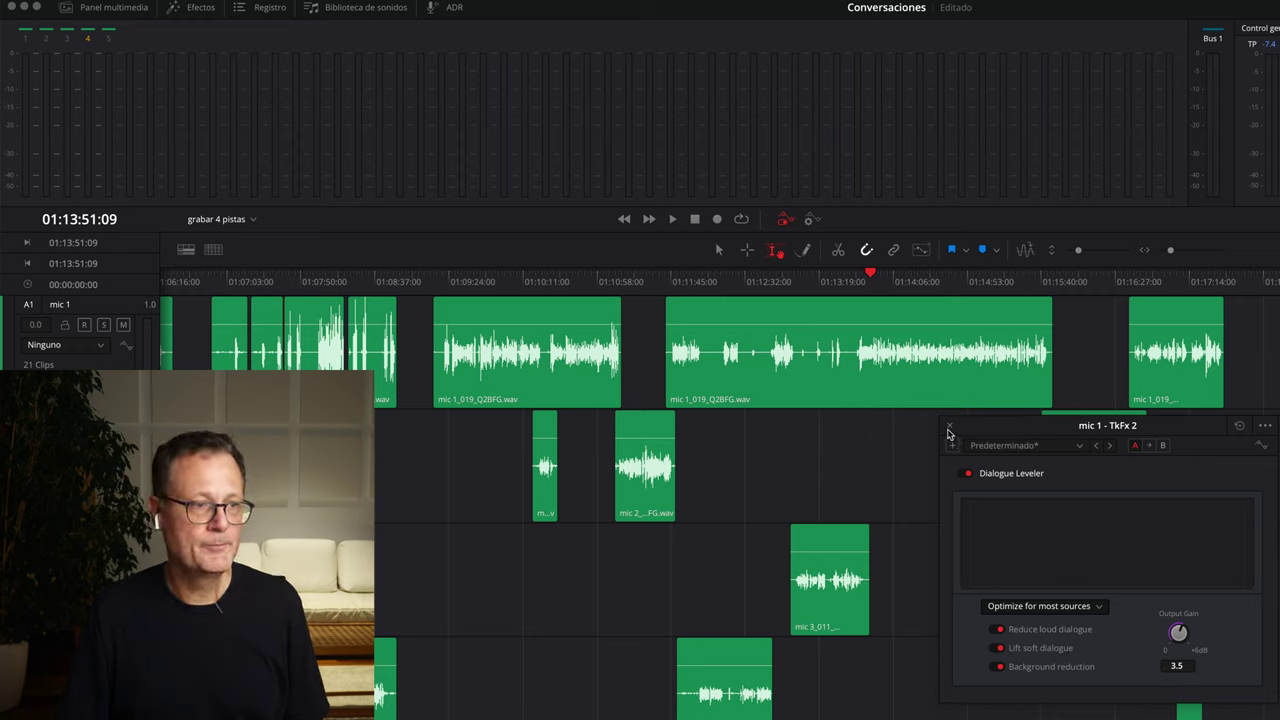
Close mic 1's leveler, open mic 2's Dialogue Leveler and set its output gain to 4.1
click(950, 428)
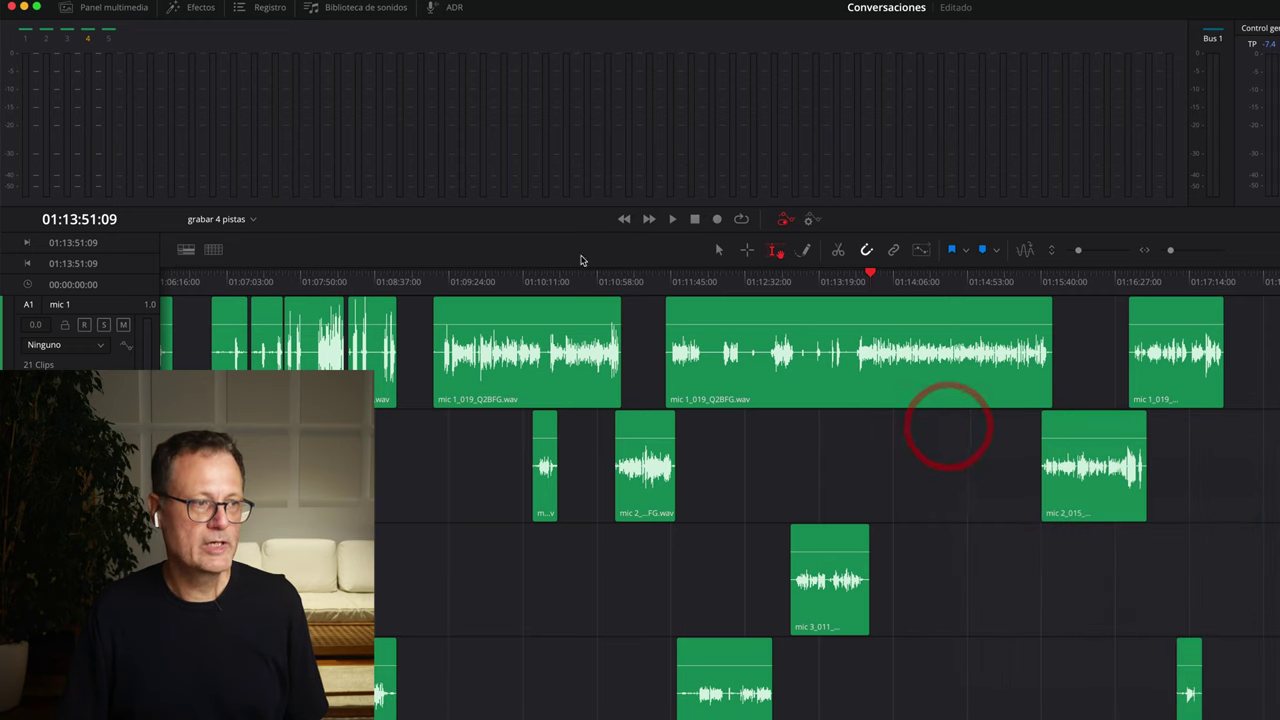
click(611, 282)
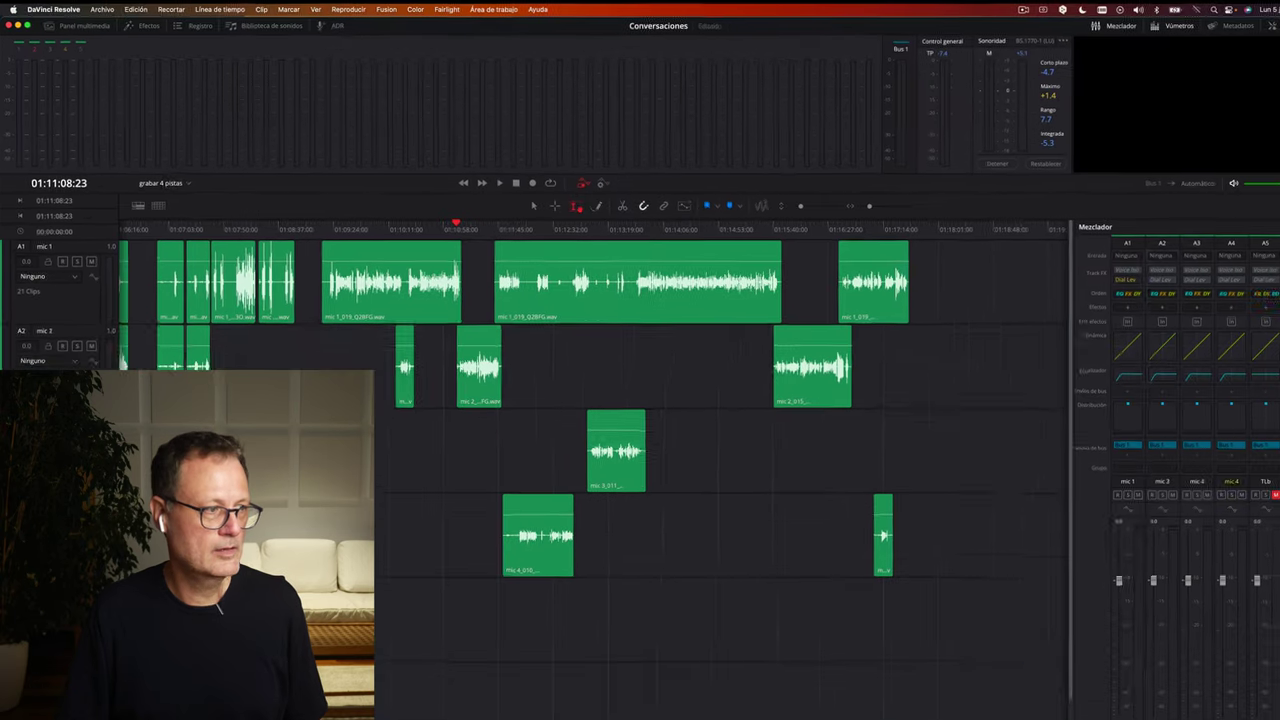
click(58, 461)
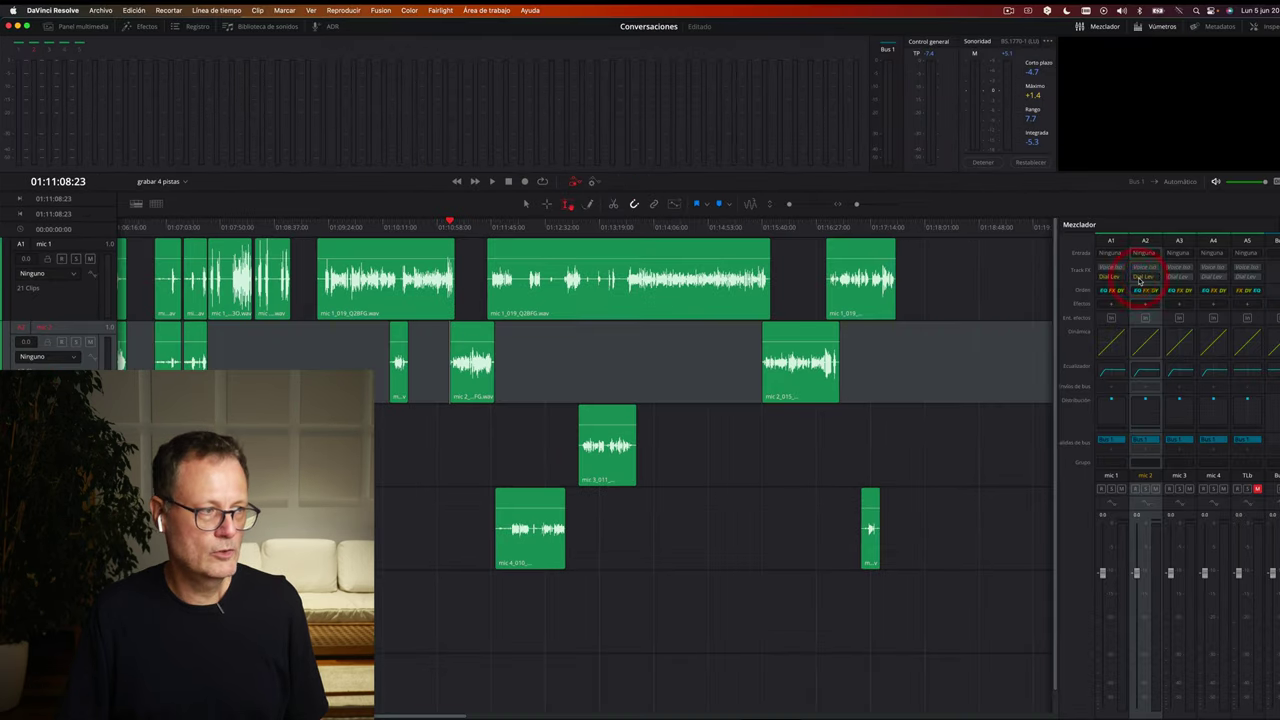
click(1141, 278)
key(space)
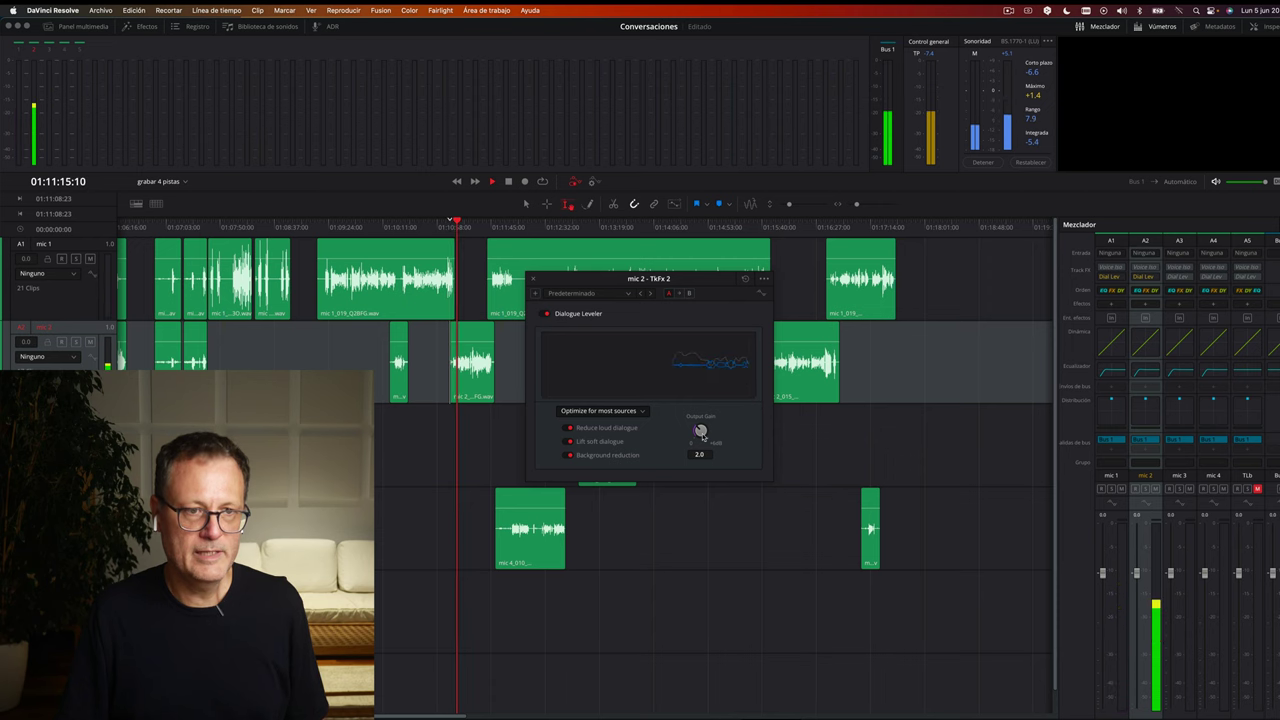
drag(701, 432, 750, 440)
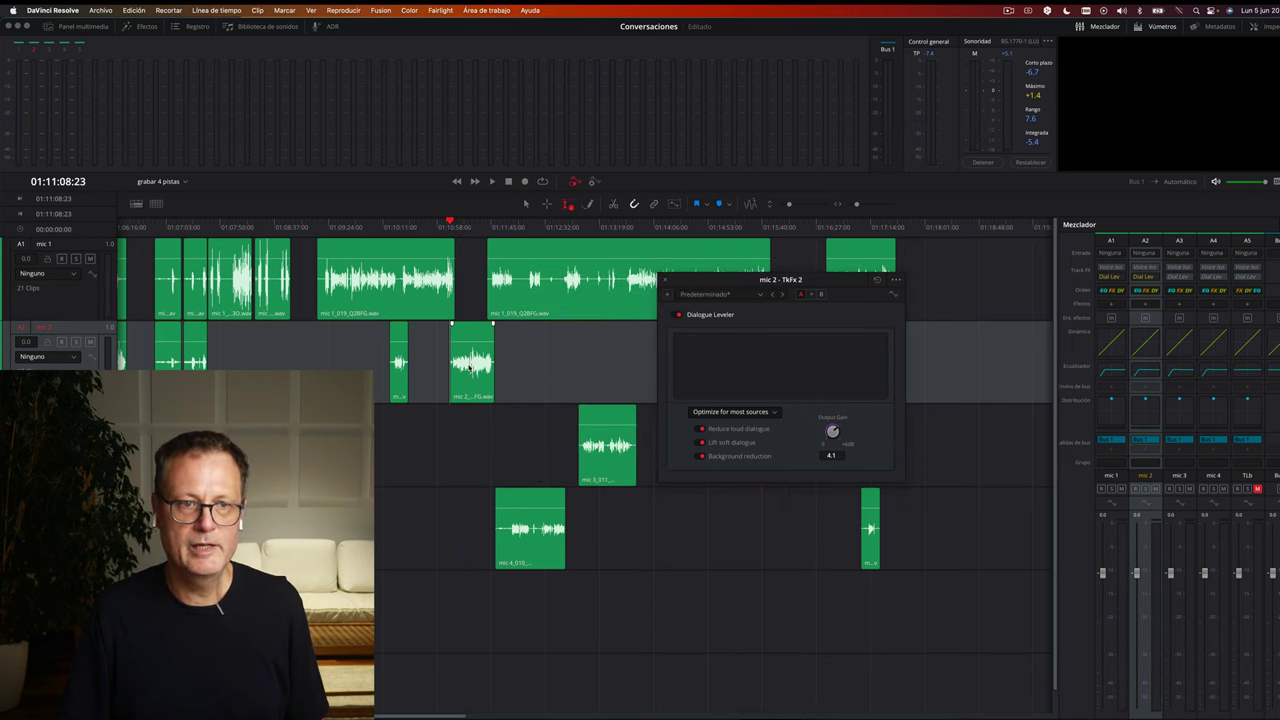
click(728, 412)
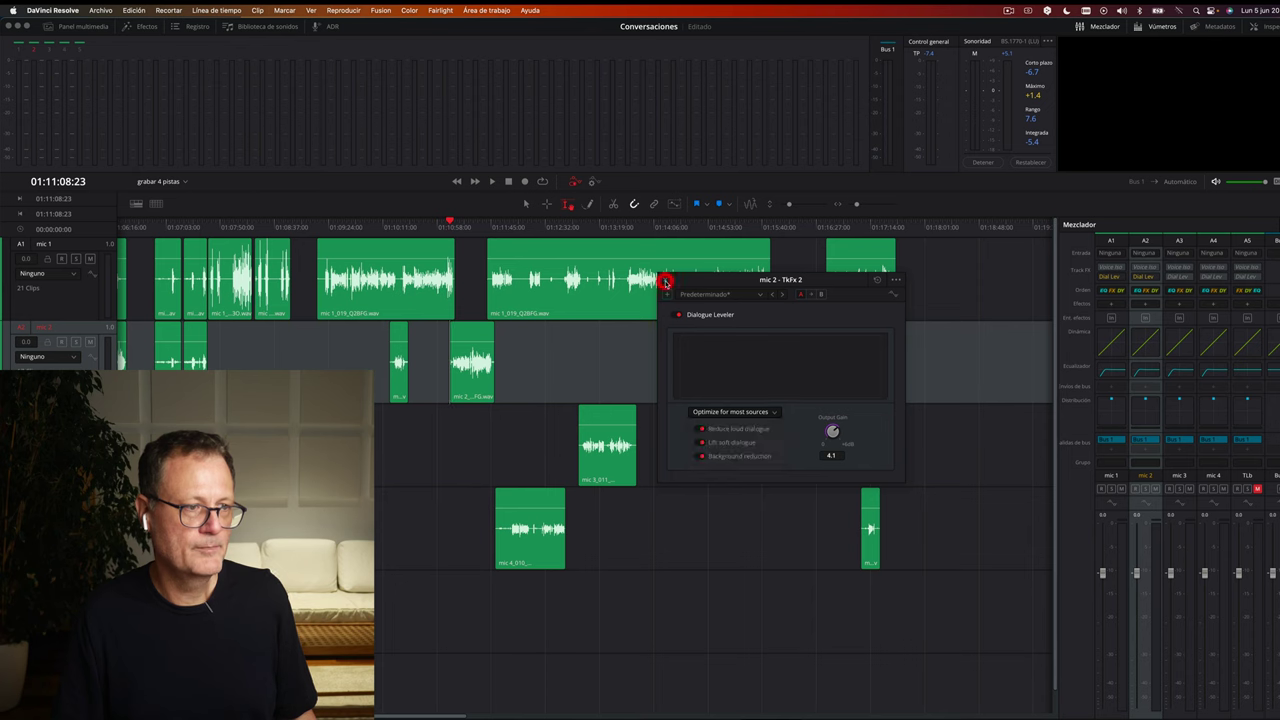
Move the playhead to 01:12:00:00, dismissing the mic 2 Dialogue Leveler window, and play the leveled mix
click(509, 229)
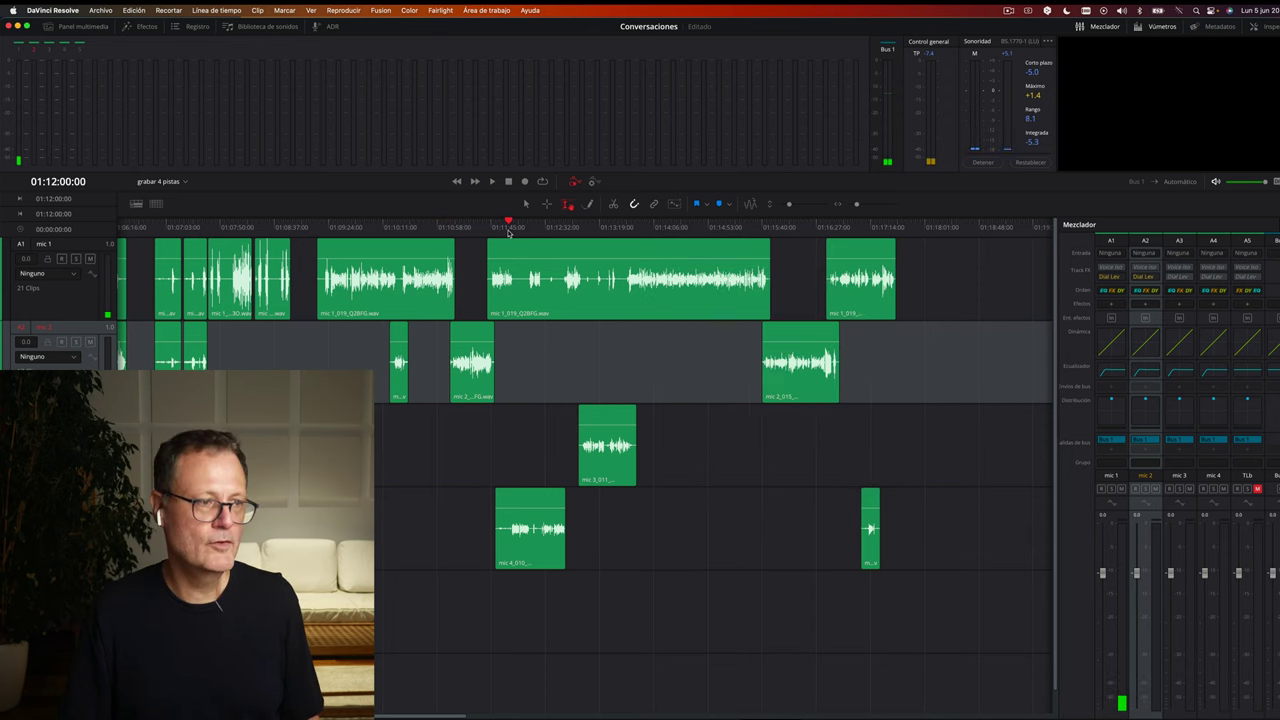
key(space)
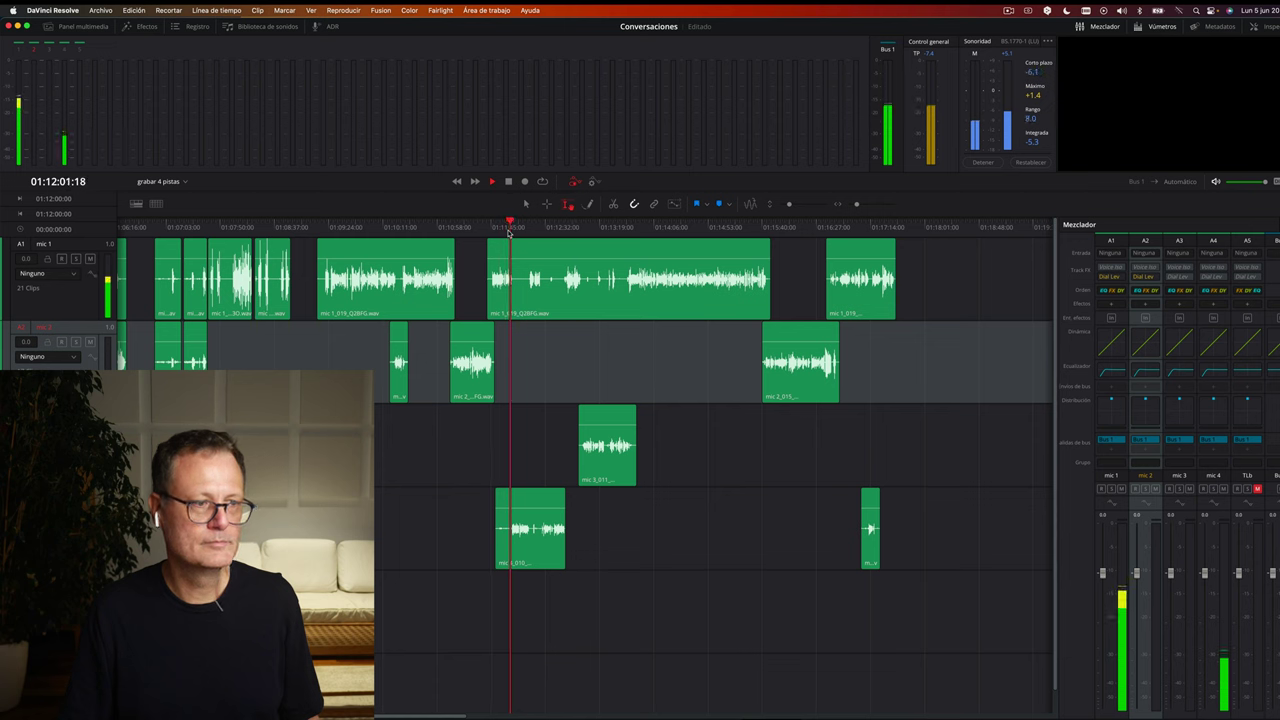